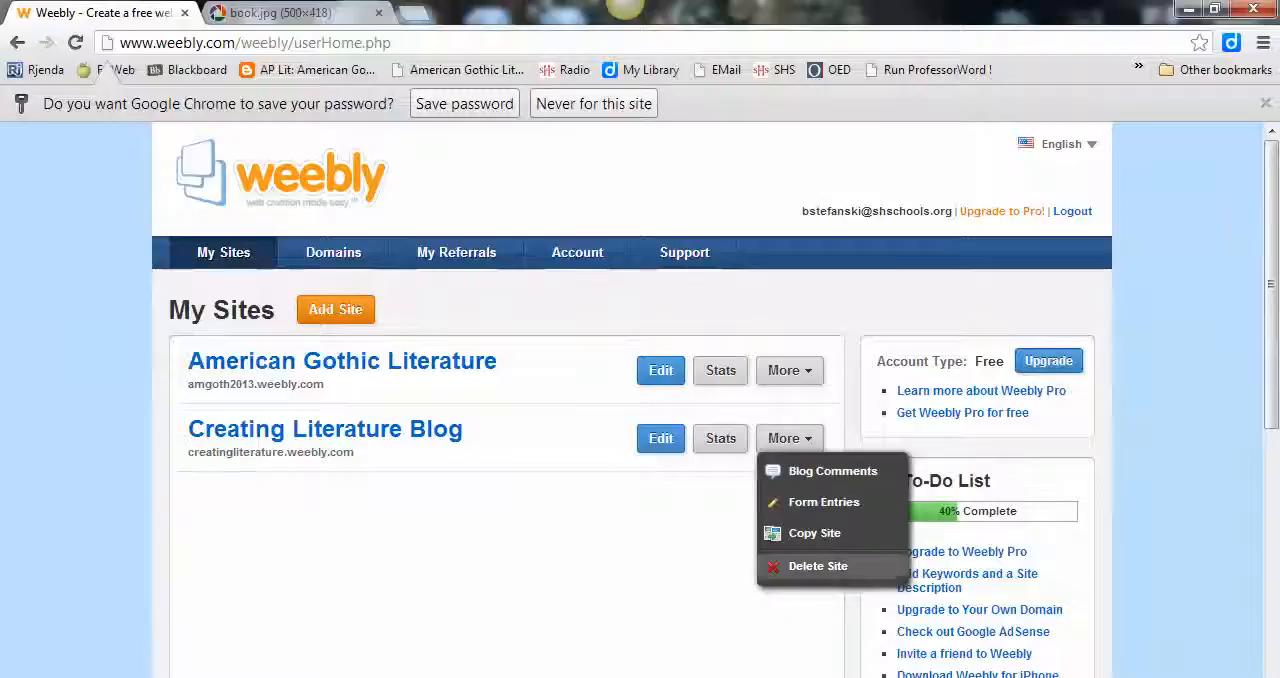
Step: Delete the existing Creating Literature Blog site from the site list and confirm the deletion
{"action": "left_click", "coordinate": [818, 566]}
{"action": "left_click", "coordinate": [586, 474]}
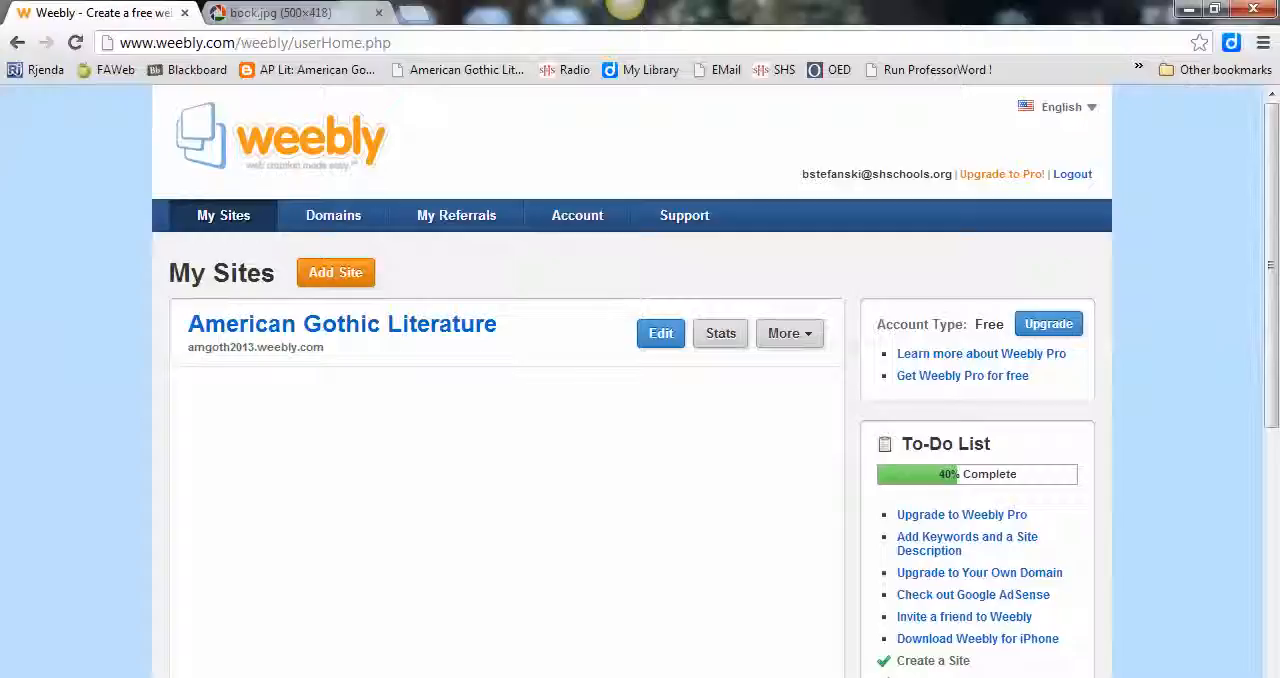
{"action": "left_click", "coordinate": [789, 333]}
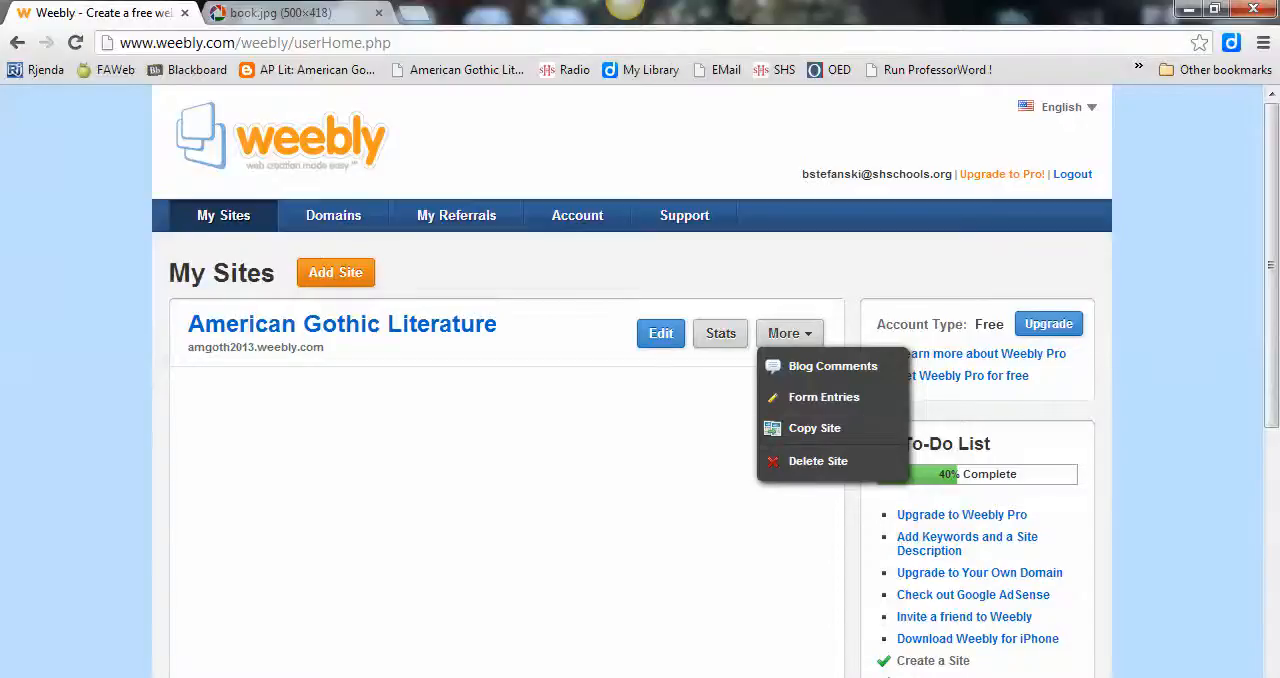
Step: Create a new site titled "Creating Literature Blog" with site type Education and category Teacher
{"action": "left_click", "coordinate": [336, 273]}
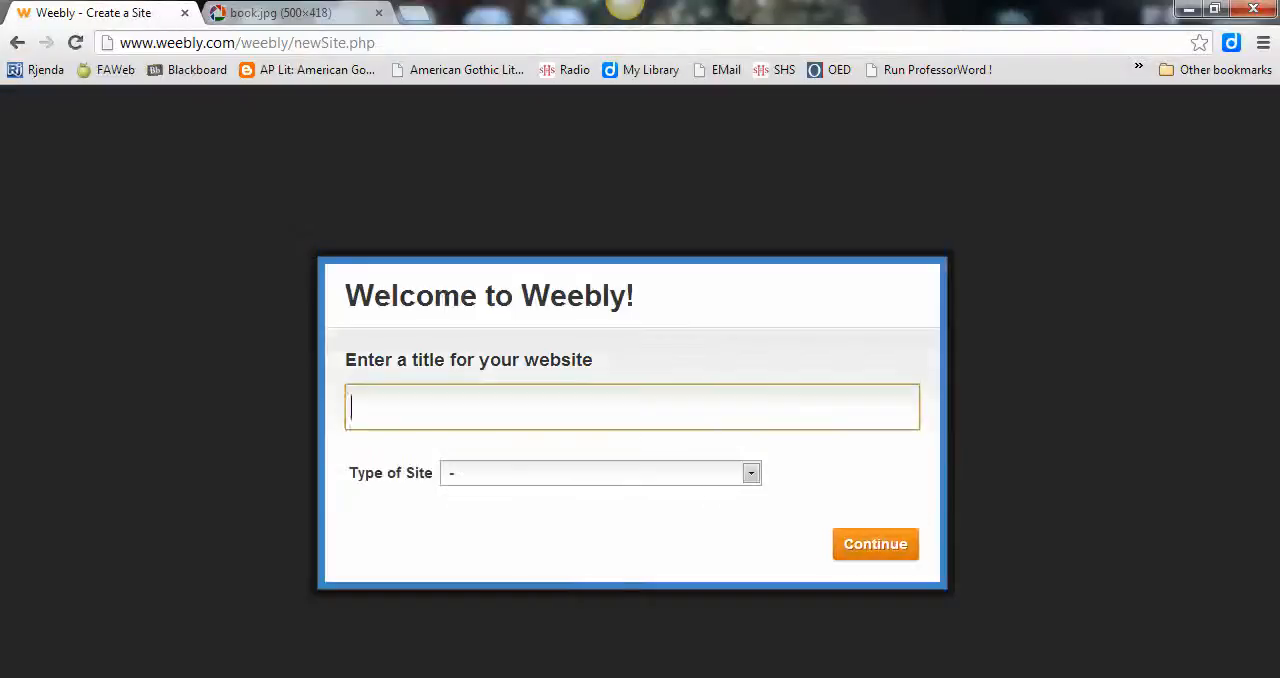
{"action": "type", "text": "Creating"}
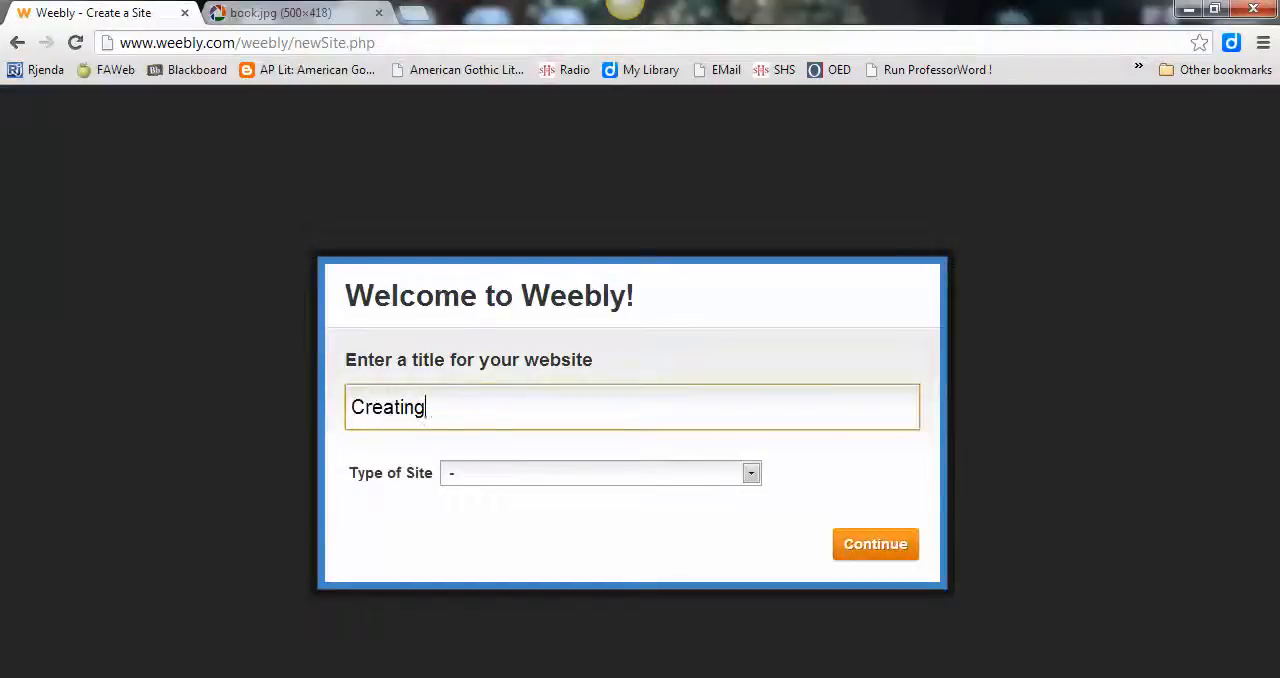
{"action": "type", "text": " Literature Blog"}
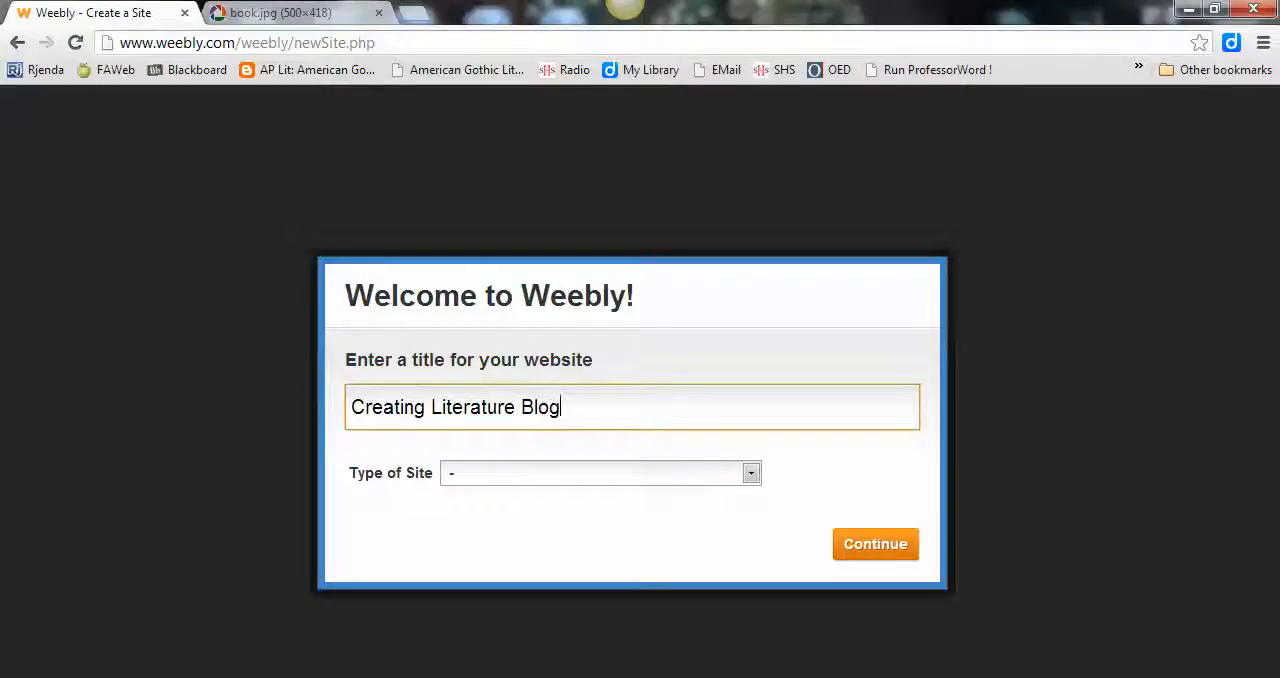
{"action": "left_click", "coordinate": [560, 473]}
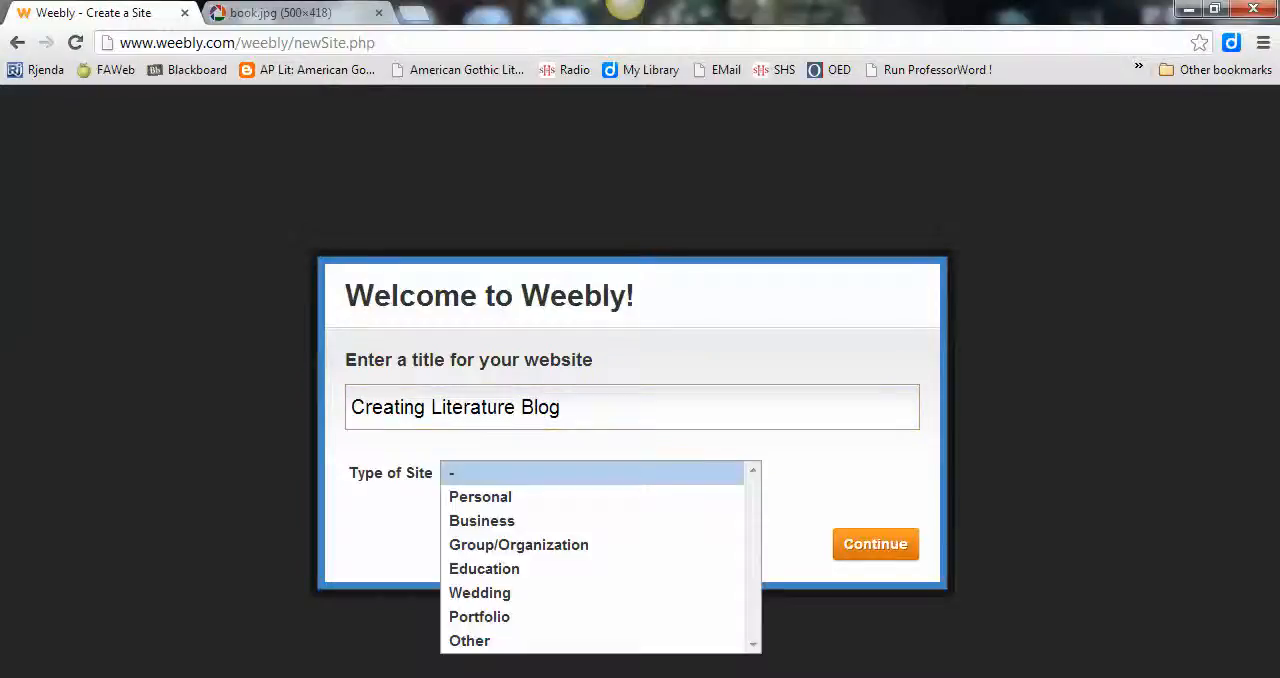
{"action": "left_click", "coordinate": [560, 569]}
{"action": "left_click", "coordinate": [600, 504]}
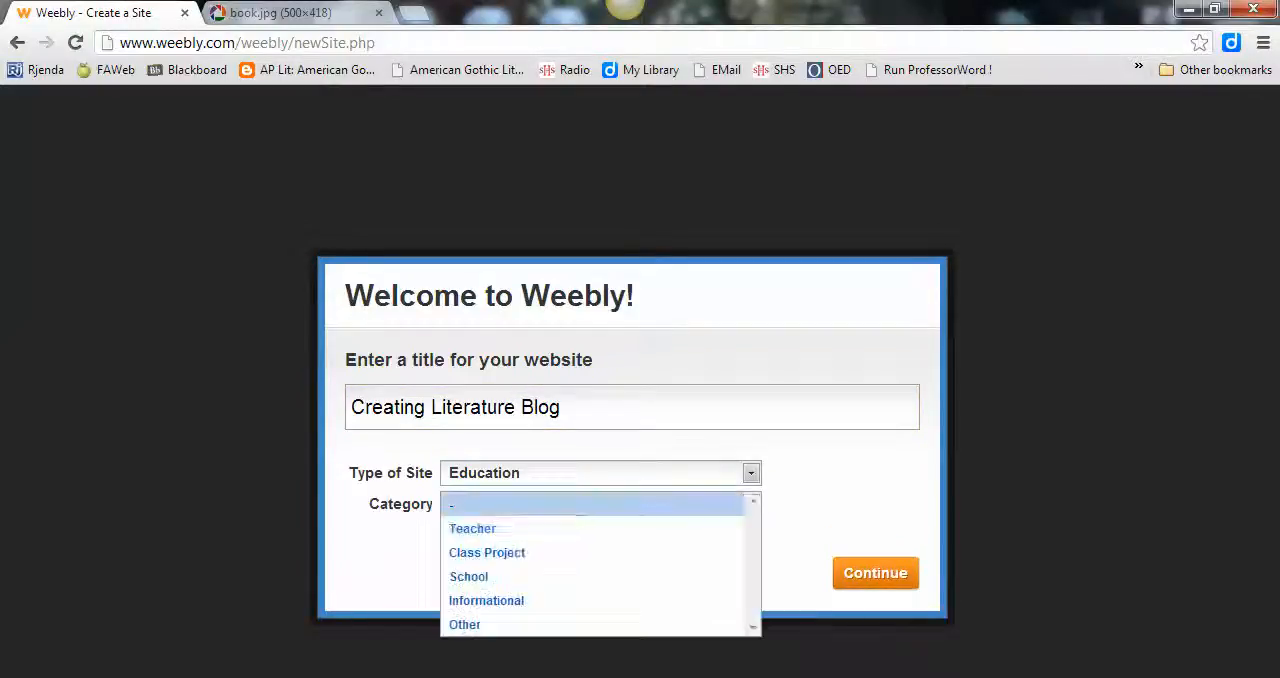
{"action": "left_click", "coordinate": [560, 528]}
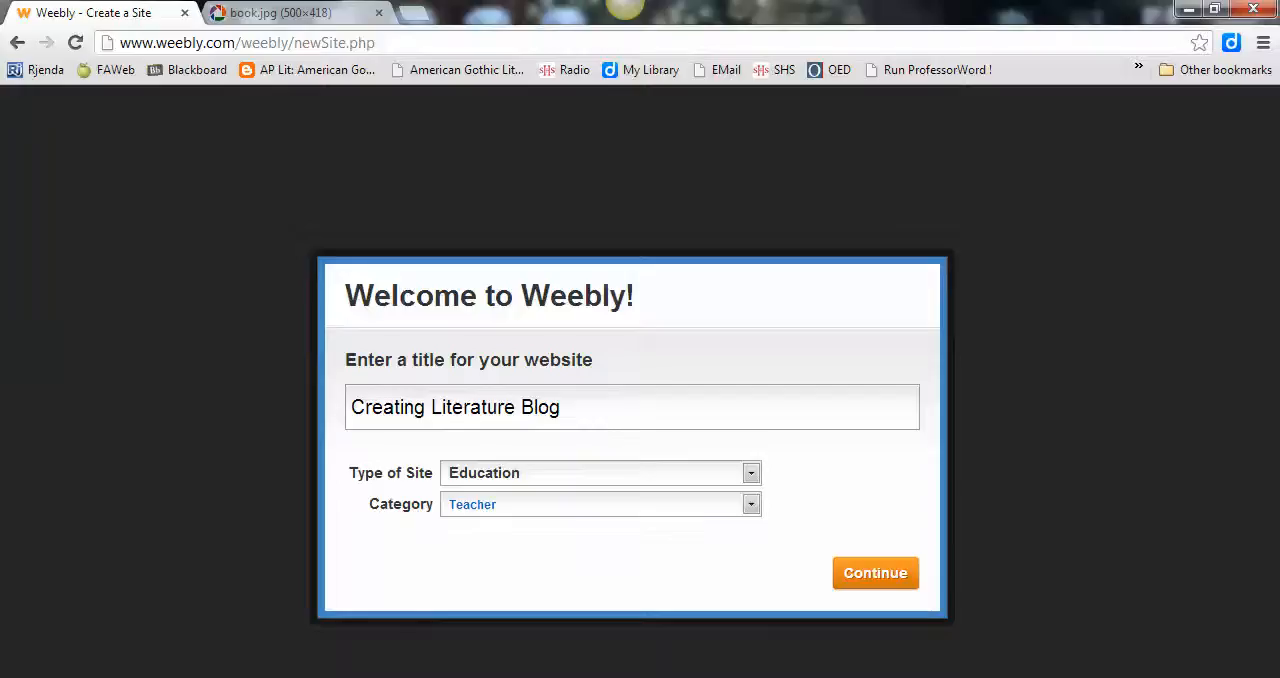
{"action": "left_click", "coordinate": [875, 573]}
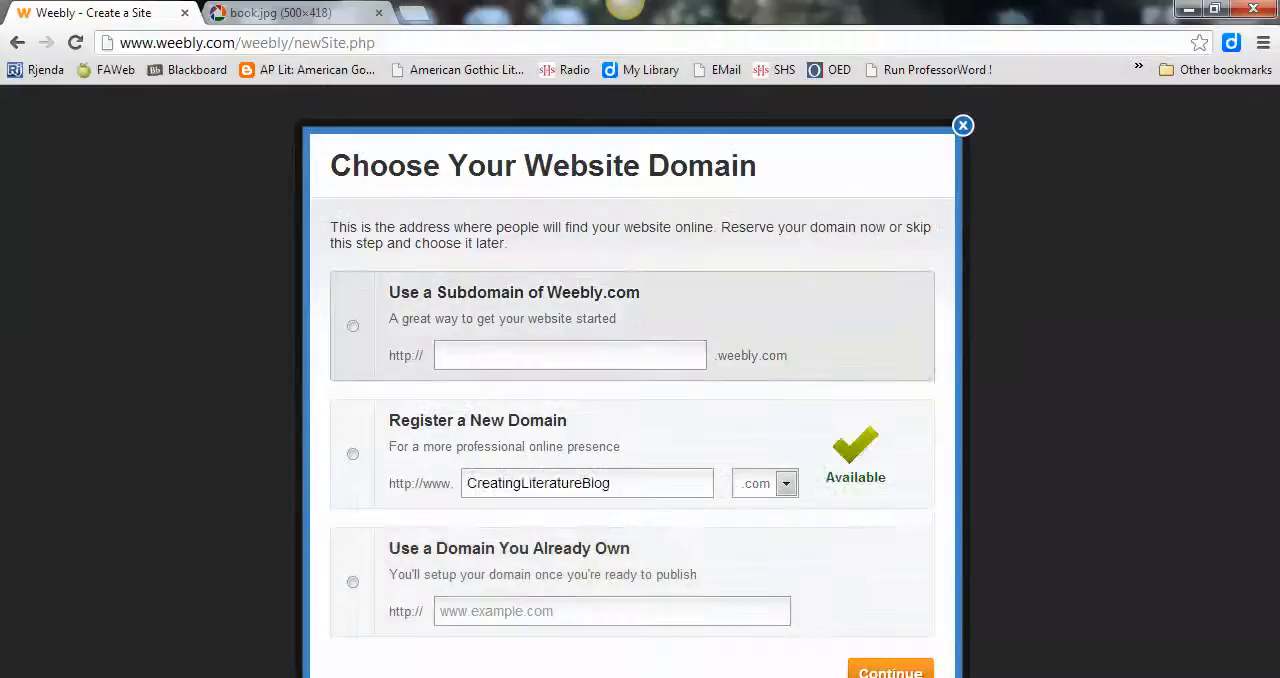
Step: Choose the free Weebly subdomain "creatingliterature" as the address of the new site
{"action": "left_click", "coordinate": [570, 355]}
{"action": "type", "text": "creatingli"}
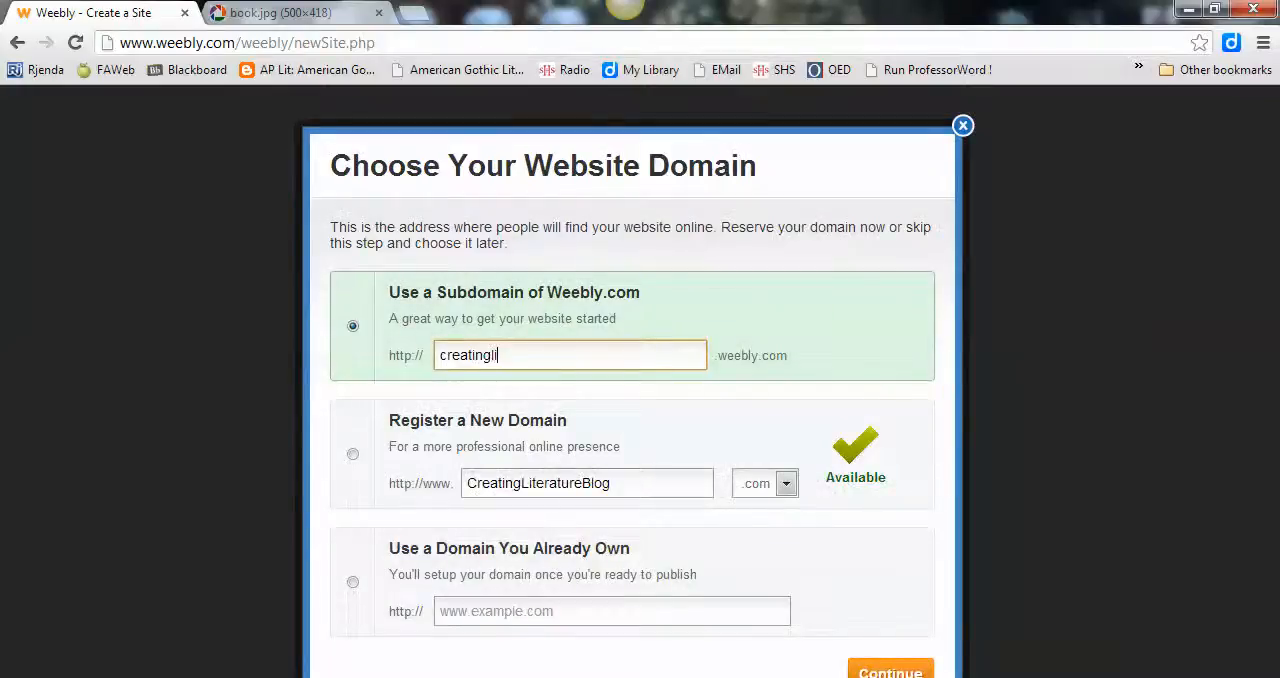
{"action": "type", "text": "terature"}
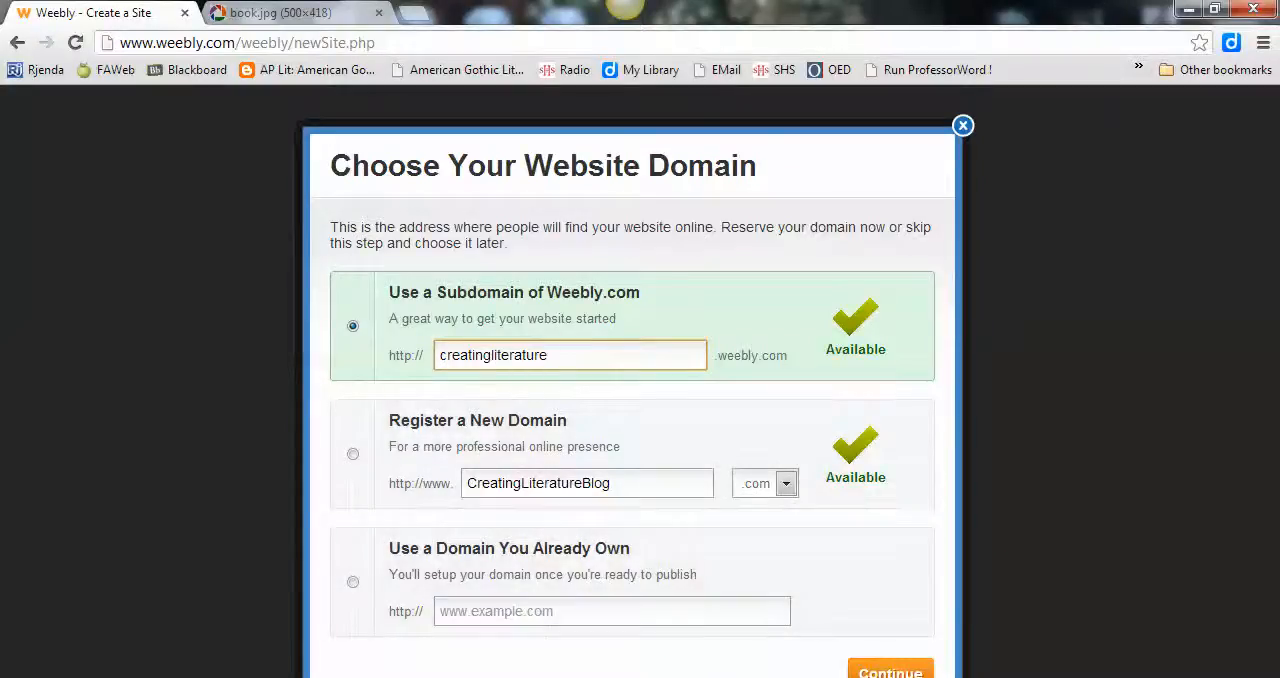
{"action": "left_click", "coordinate": [890, 671]}
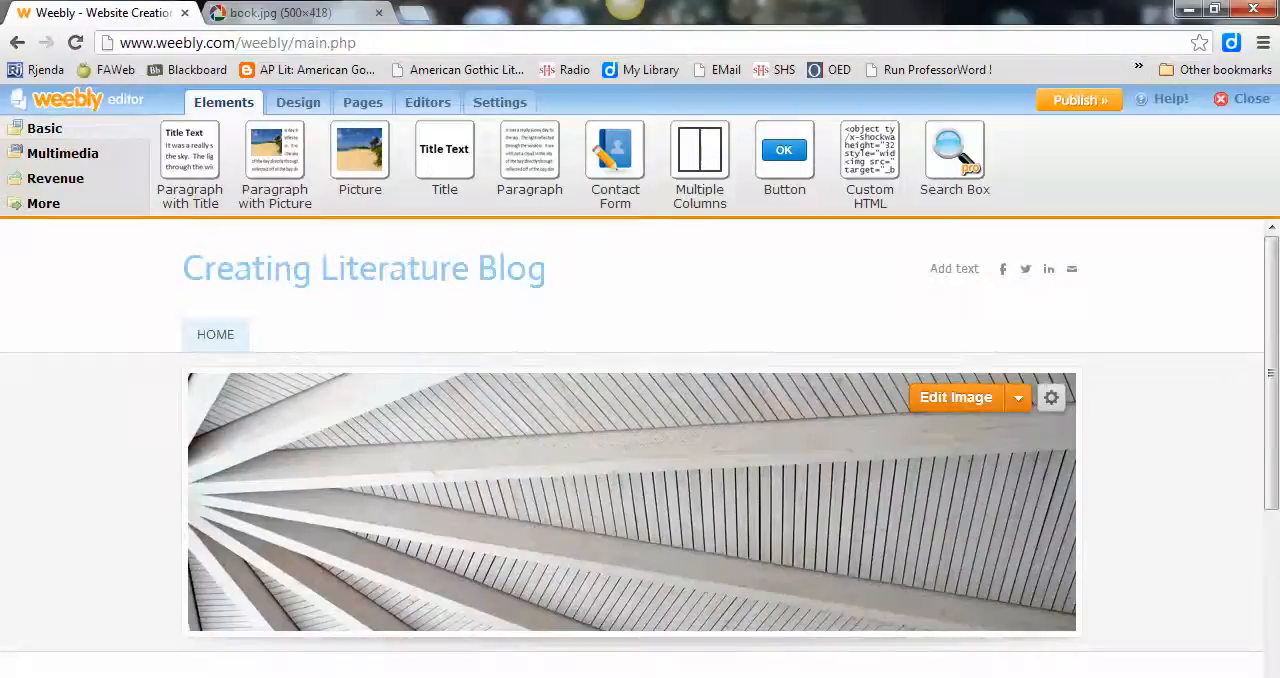
Step: Replace the header picture with the web image book.jpg, copying its URL from the other browser tab
{"action": "mouse_move", "coordinate": [365, 269]}
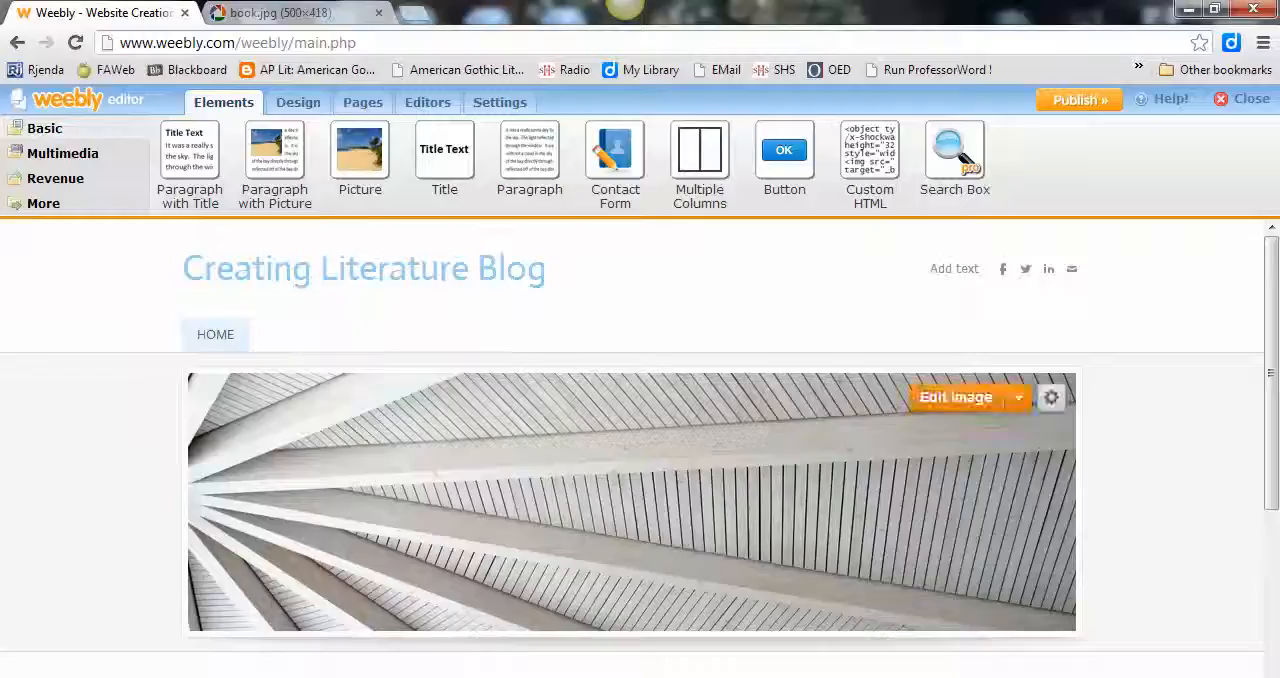
{"action": "left_click", "coordinate": [956, 397]}
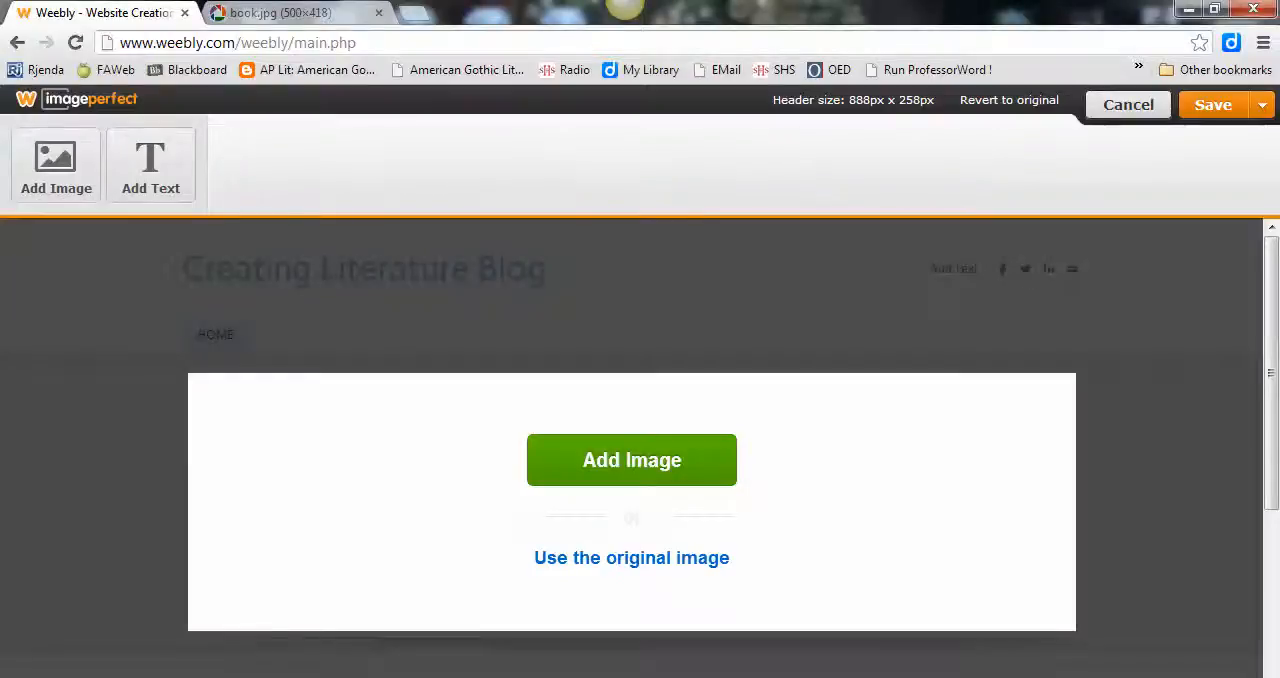
{"action": "left_click", "coordinate": [632, 460]}
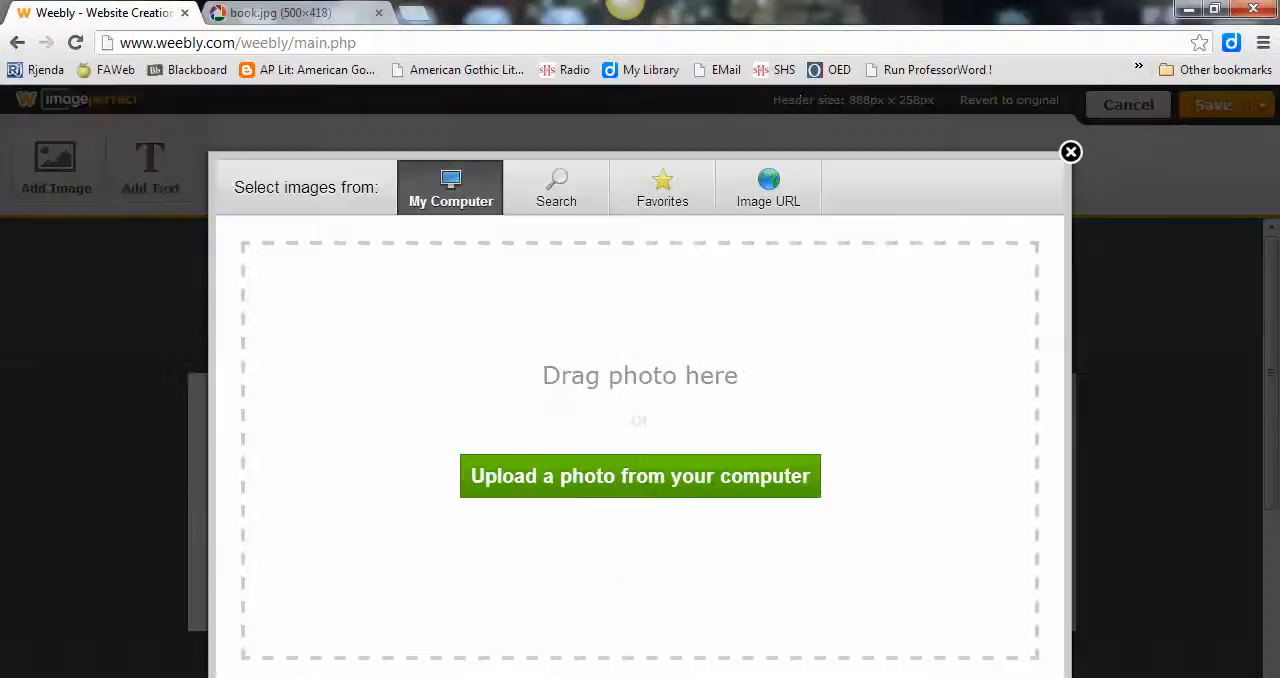
{"action": "left_click", "coordinate": [768, 188]}
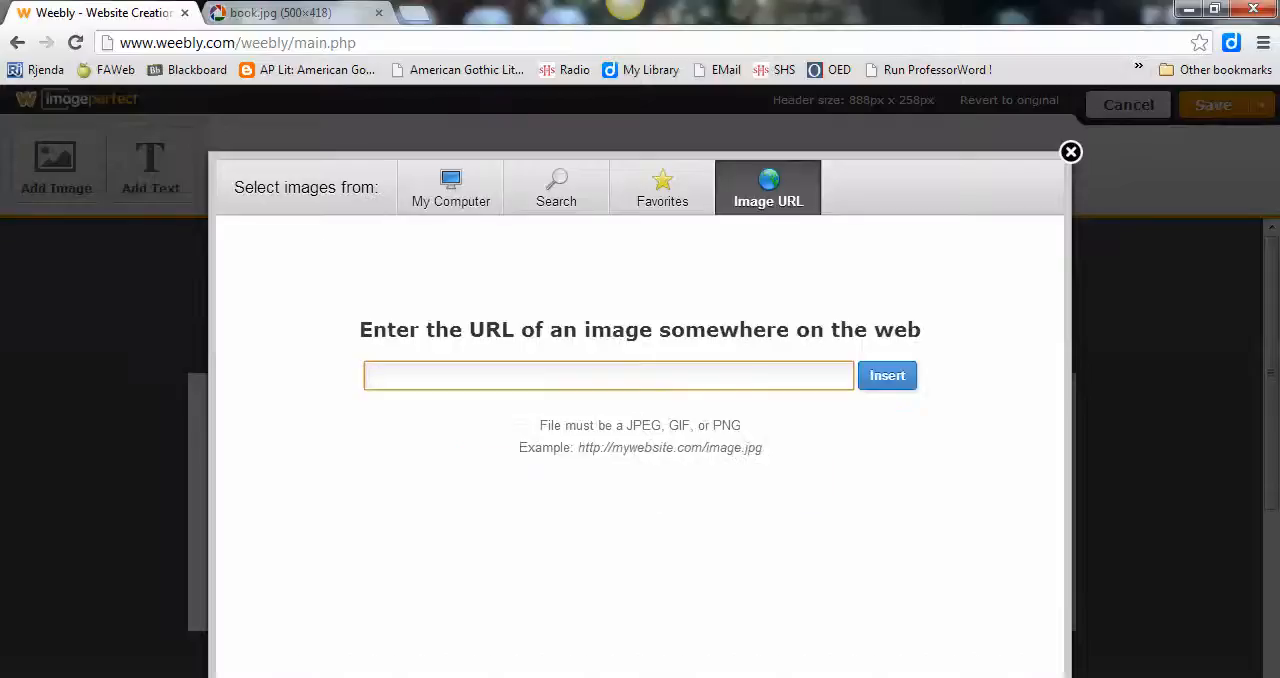
{"action": "key", "text": "ctrl+Tab"}
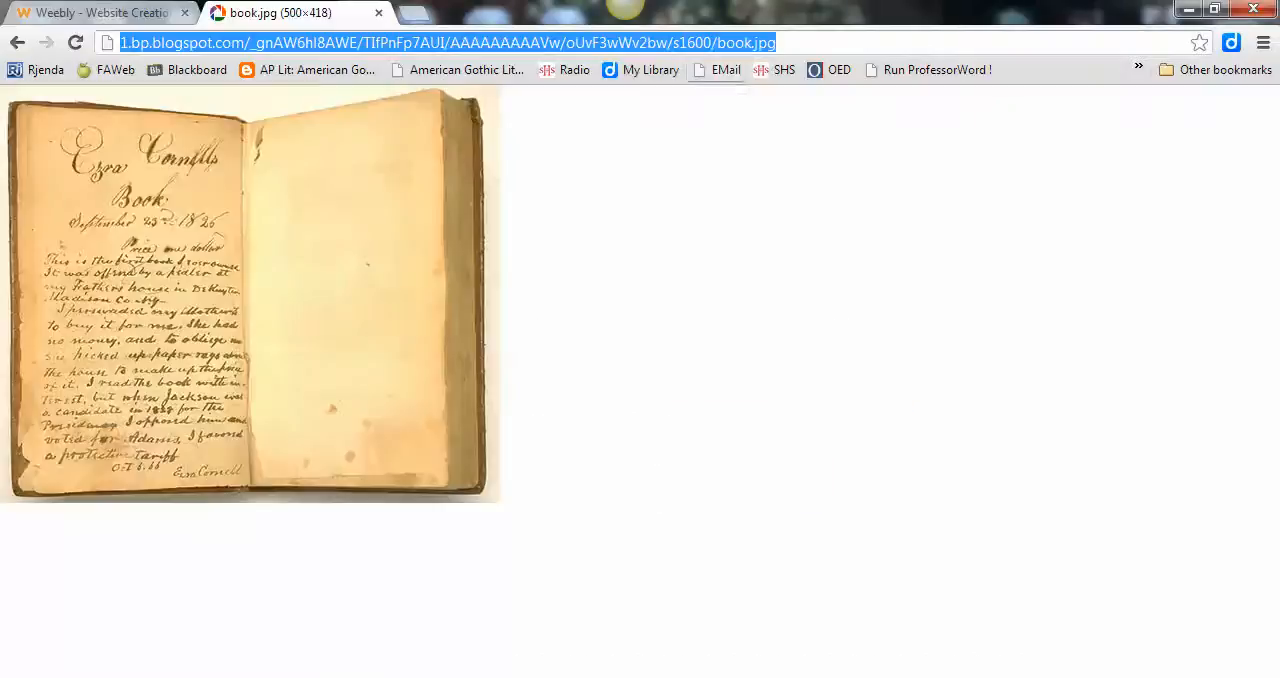
{"action": "left_click_drag", "start_coordinate": [777, 43], "coordinate": [119, 43]}
{"action": "key", "text": "ctrl+Tab"}
{"action": "key", "text": "ctrl+v"}
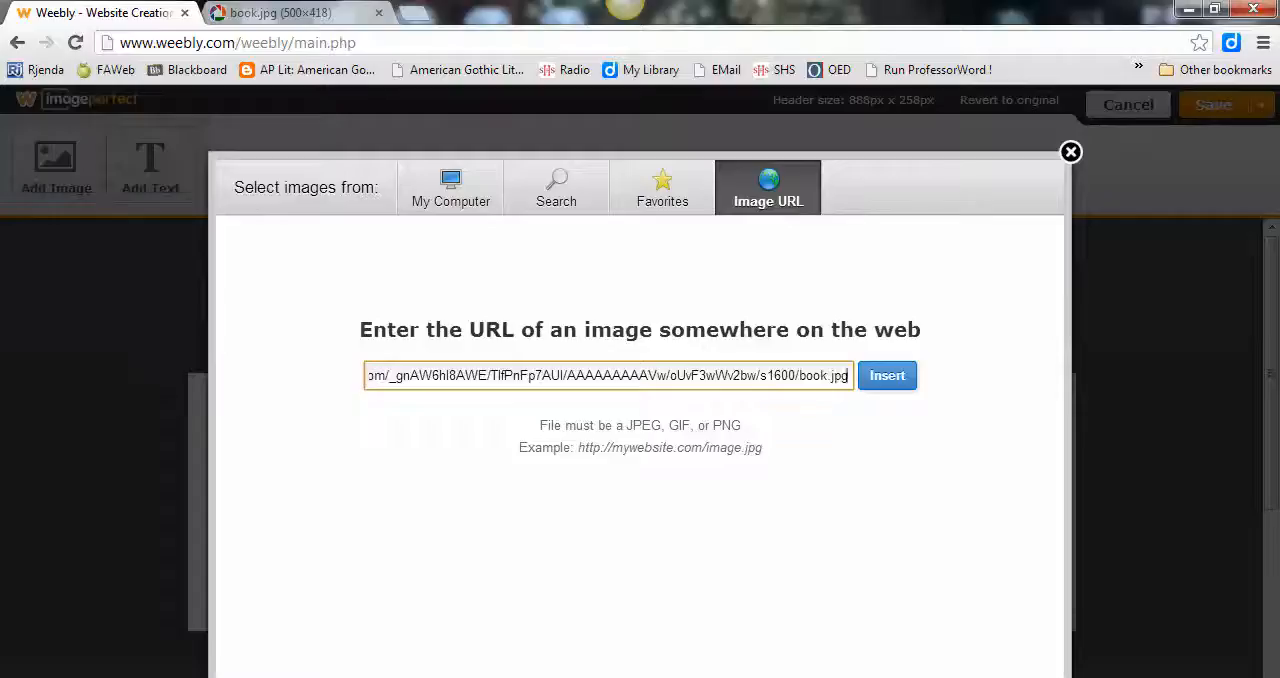
{"action": "key", "text": "Return"}
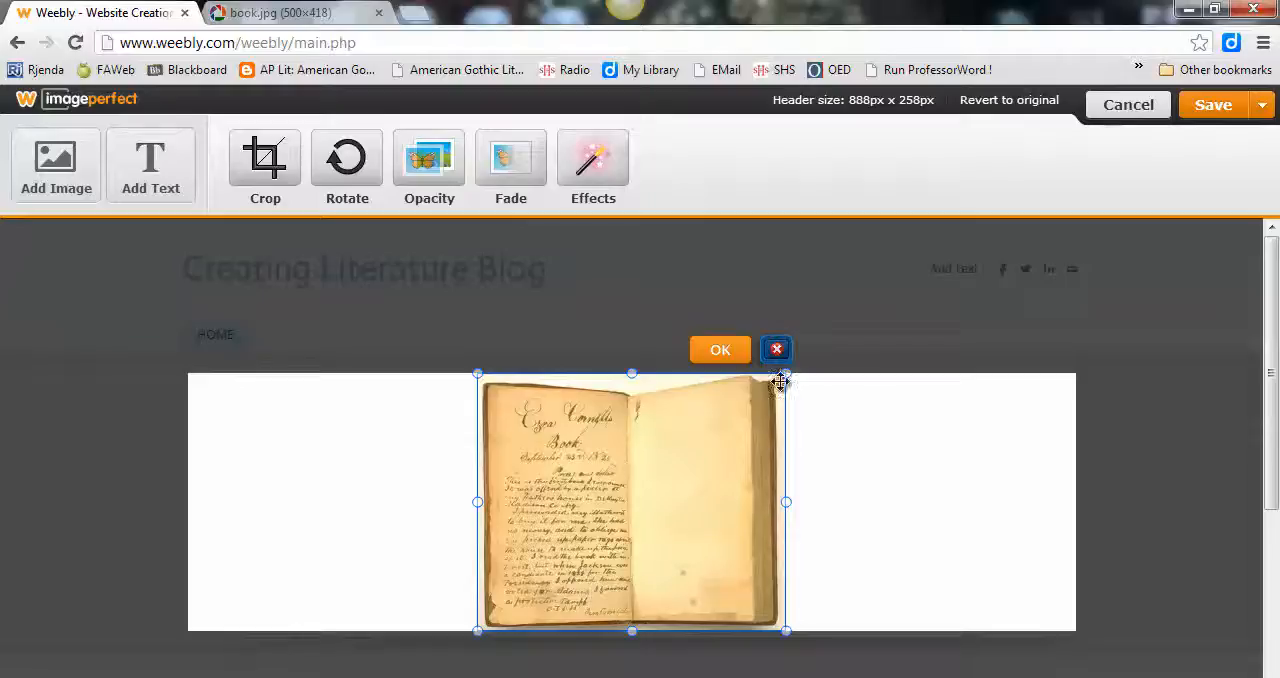
Step: Accept the book image's placement in the header and save the header to this page only
{"action": "left_click_drag", "start_coordinate": [786, 373], "coordinate": [823, 371]}
{"action": "left_click", "coordinate": [719, 350]}
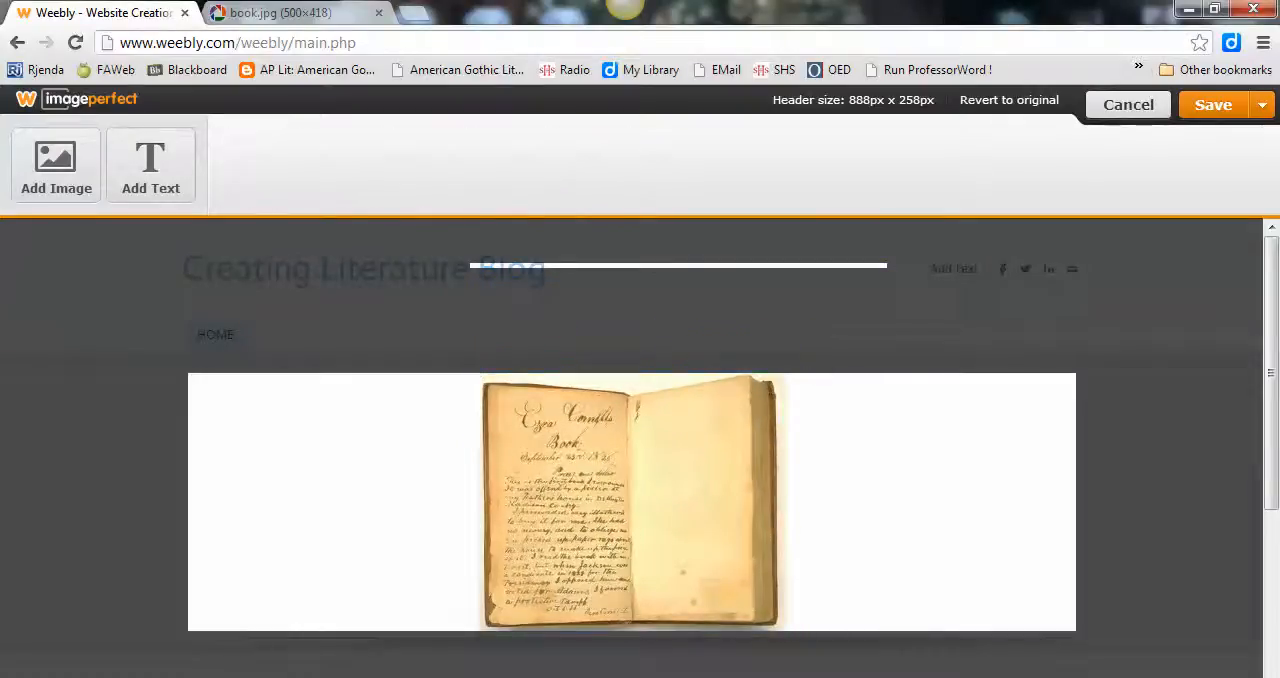
{"action": "left_click", "coordinate": [1262, 105]}
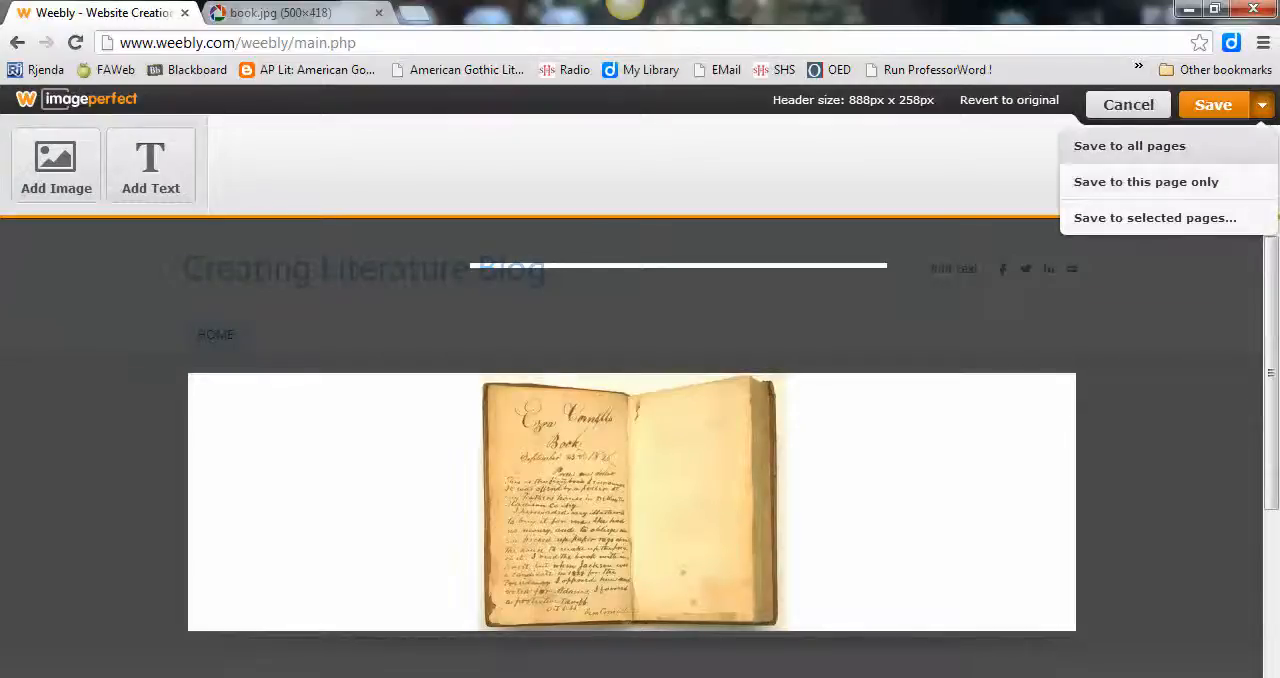
{"action": "left_click", "coordinate": [1146, 181]}
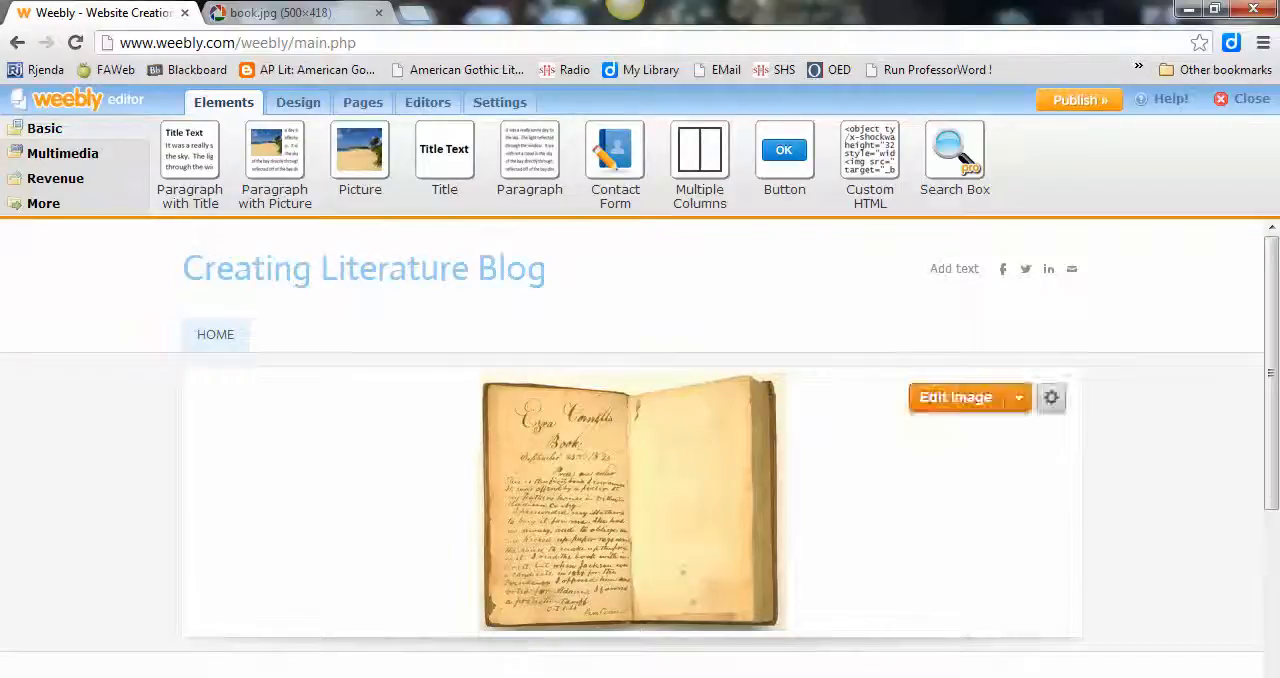
Step: Add a titled paragraph below the header, headed "Welcome to our Creating Literature Blog", describing the blog as a place for reading responses and writing reflections
{"action": "scroll", "coordinate": [640, 440], "scroll_direction": "down", "scroll_amount": 3}
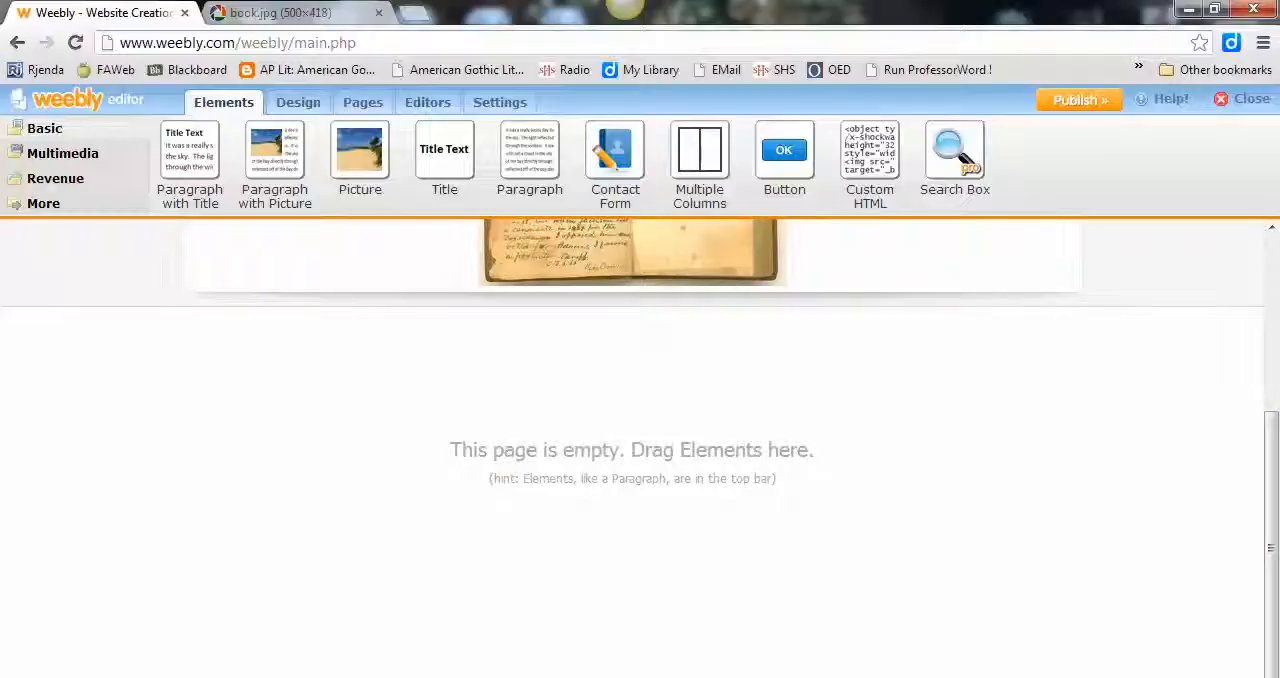
{"action": "left_click_drag", "start_coordinate": [190, 152], "coordinate": [335, 385]}
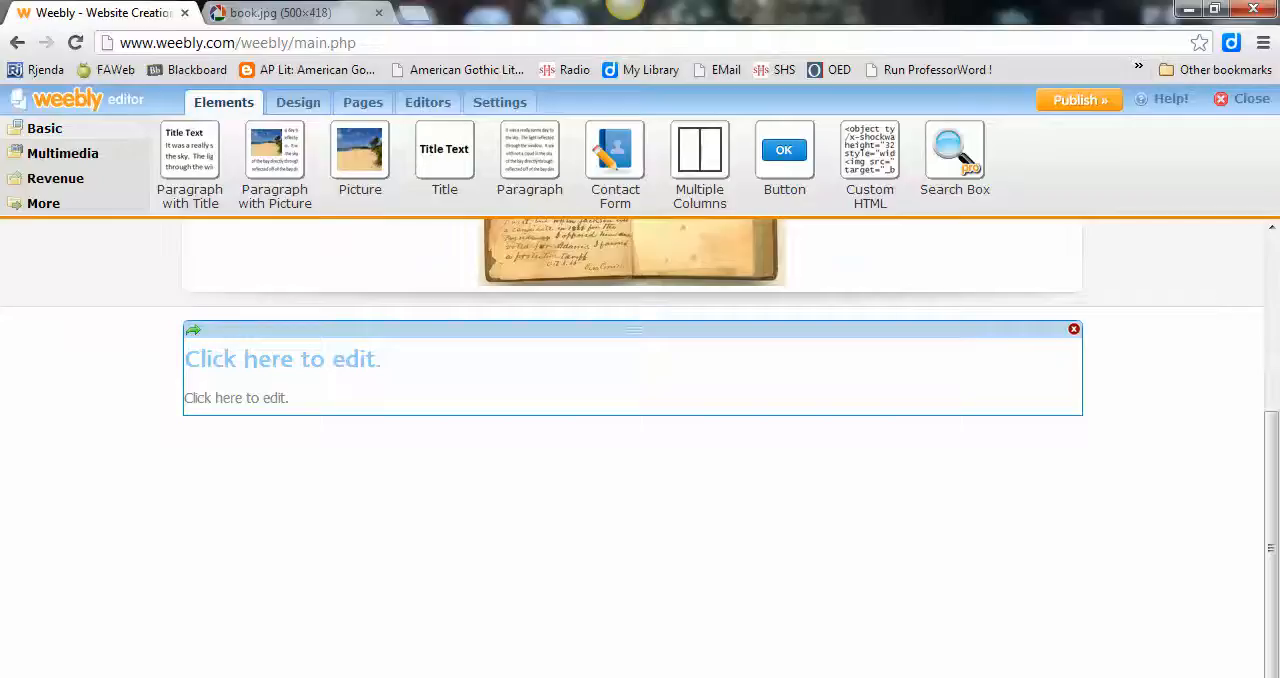
{"action": "left_click", "coordinate": [283, 359]}
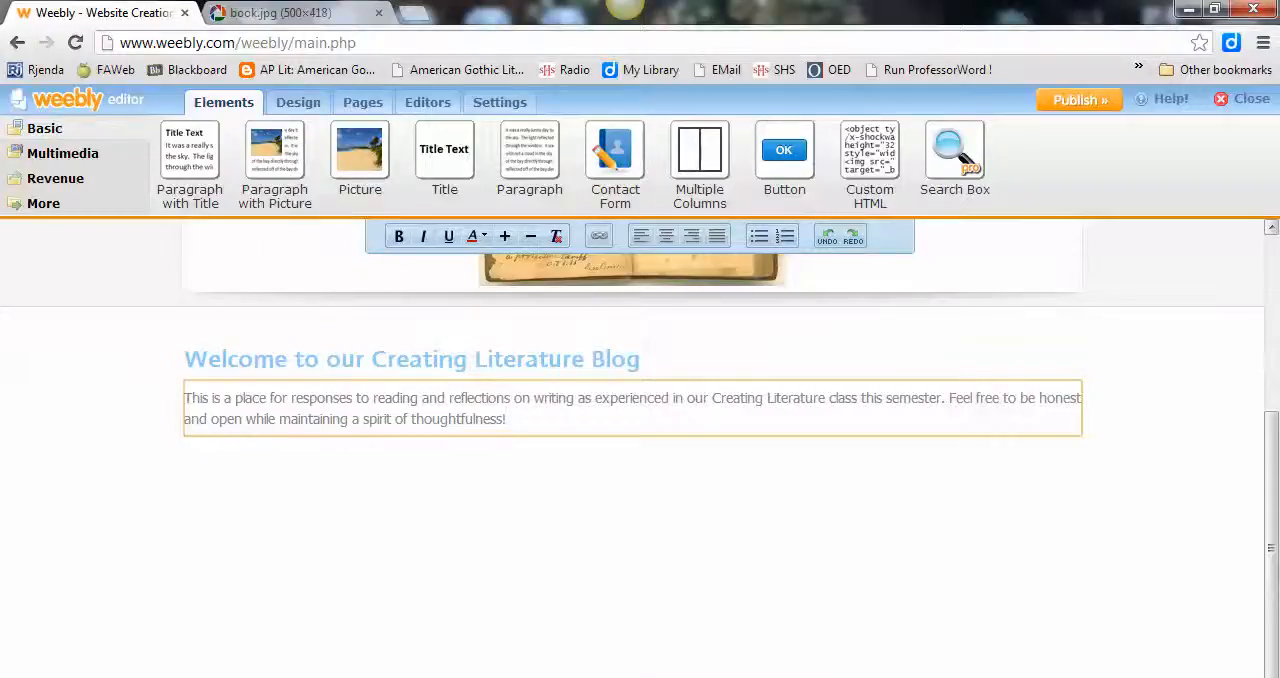
{"action": "scroll", "coordinate": [640, 450], "scroll_direction": "up", "scroll_amount": 3}
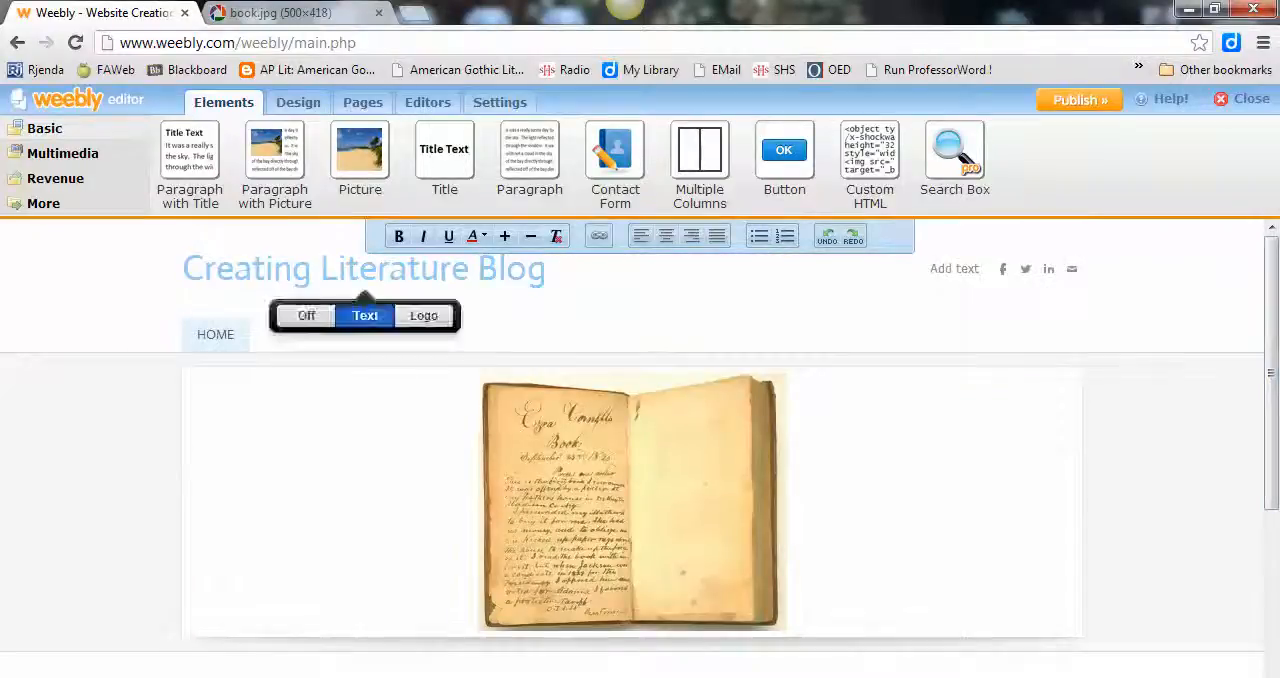
{"action": "left_click", "coordinate": [362, 102]}
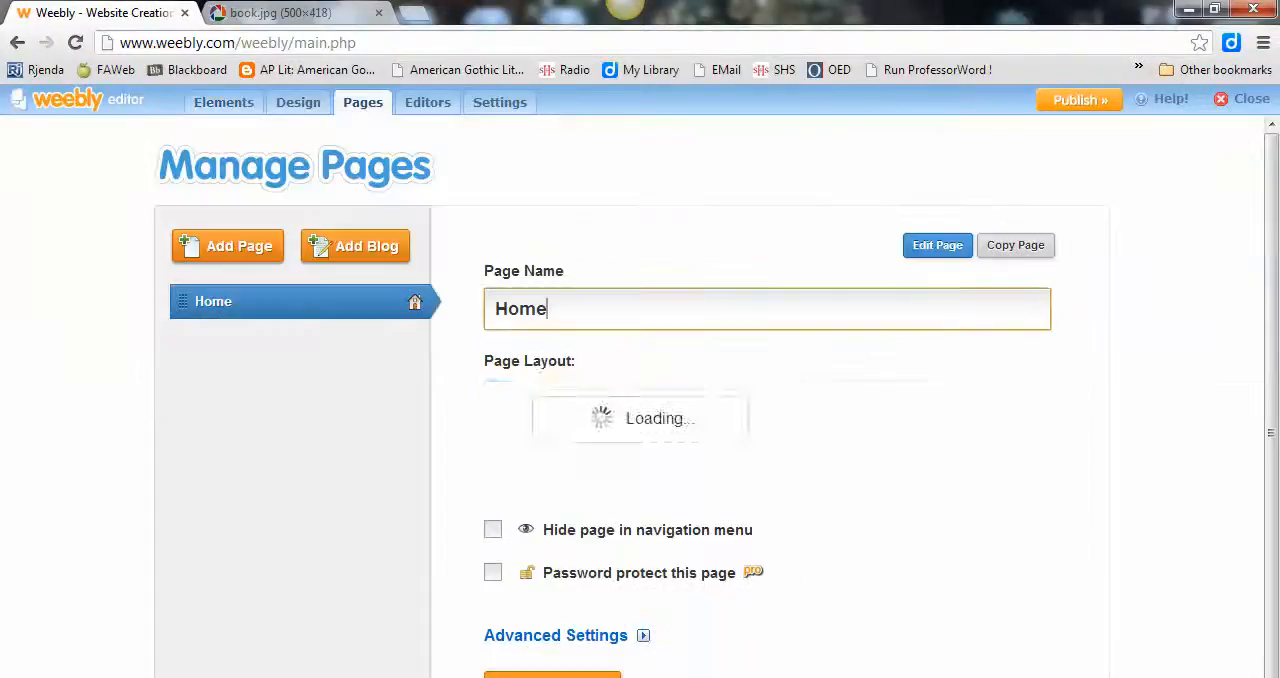
{"action": "left_click", "coordinate": [300, 103]}
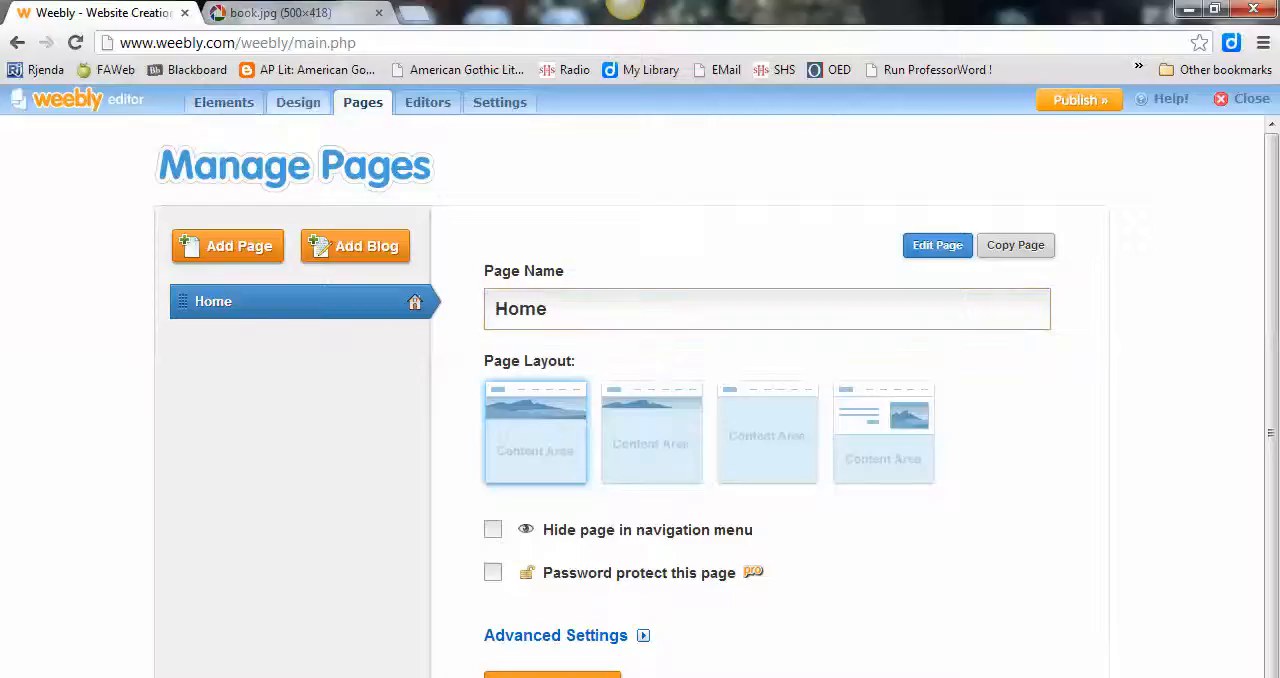
{"action": "mouse_move", "coordinate": [268, 198]}
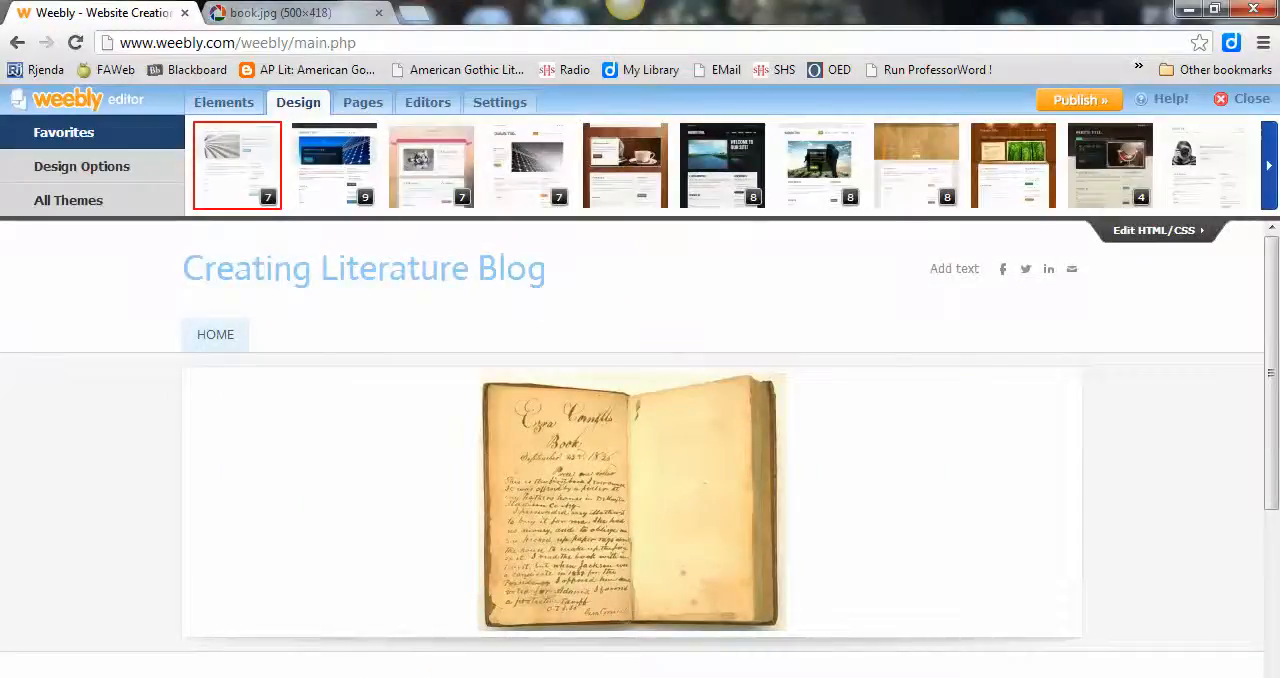
{"action": "mouse_move", "coordinate": [1141, 197]}
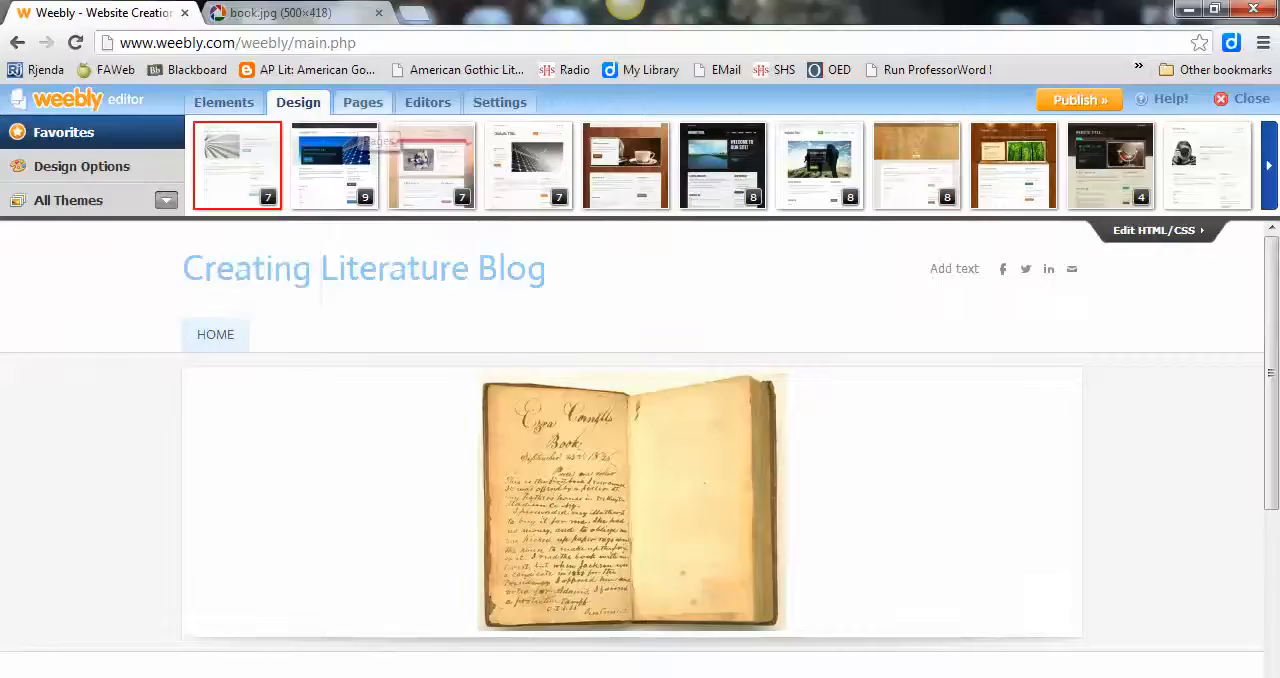
Step: Add a blog page to the site and save it with the page name "Reading Responses"
{"action": "left_click", "coordinate": [363, 102]}
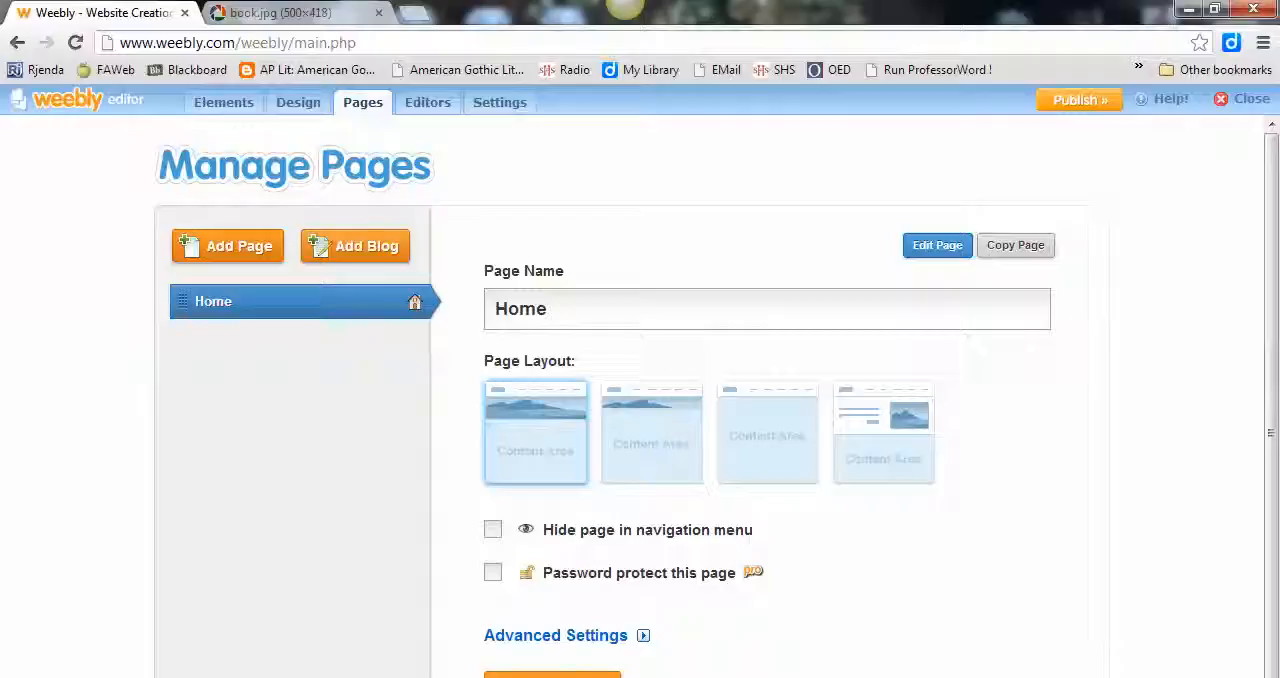
{"action": "left_click", "coordinate": [356, 246]}
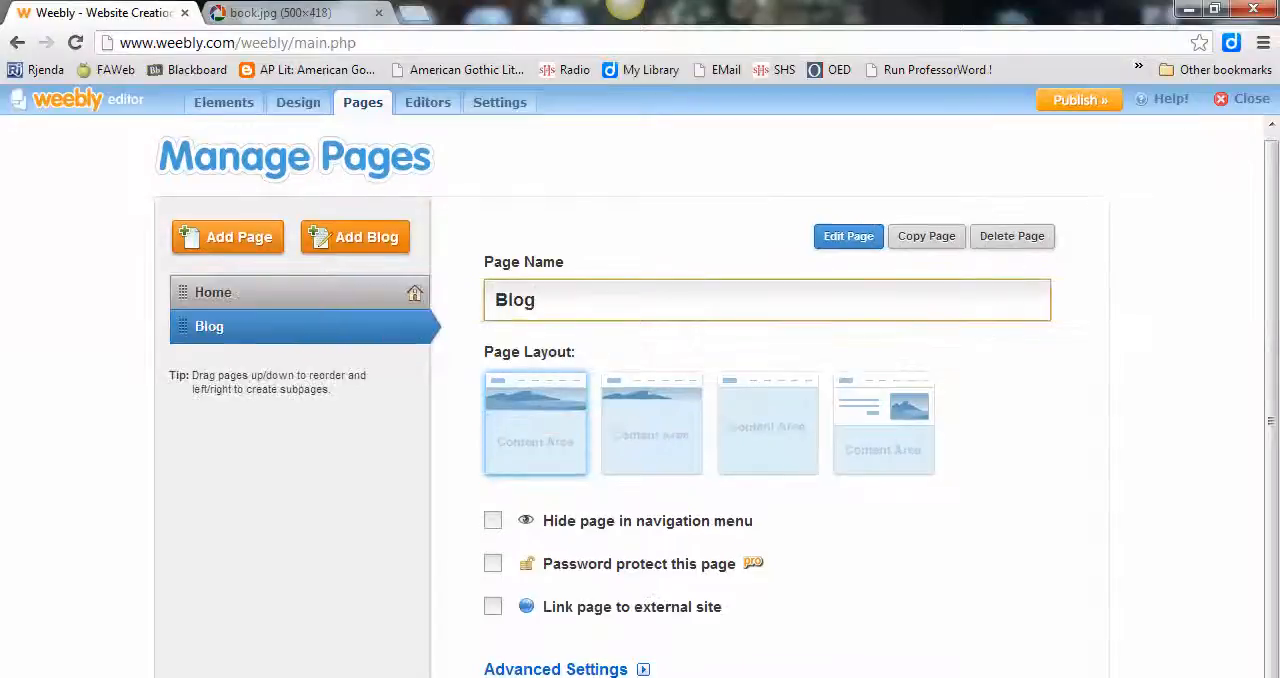
{"action": "double_click", "coordinate": [513, 303]}
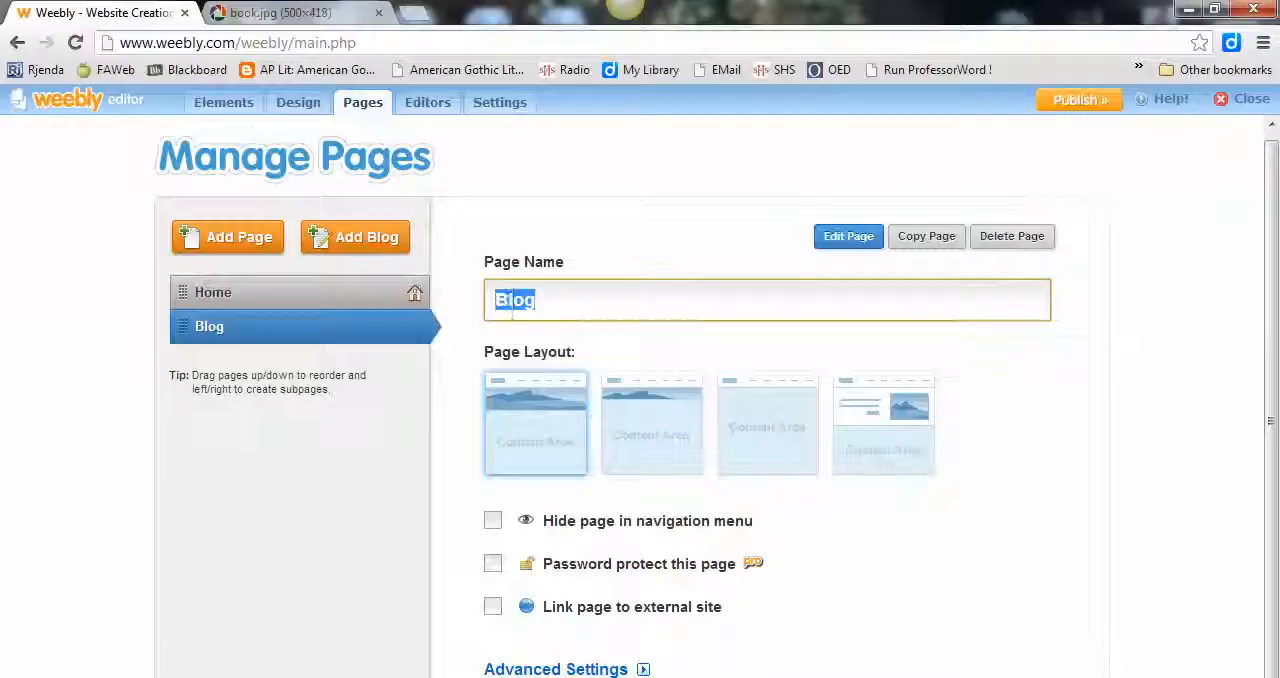
{"action": "type", "text": "Reading "}
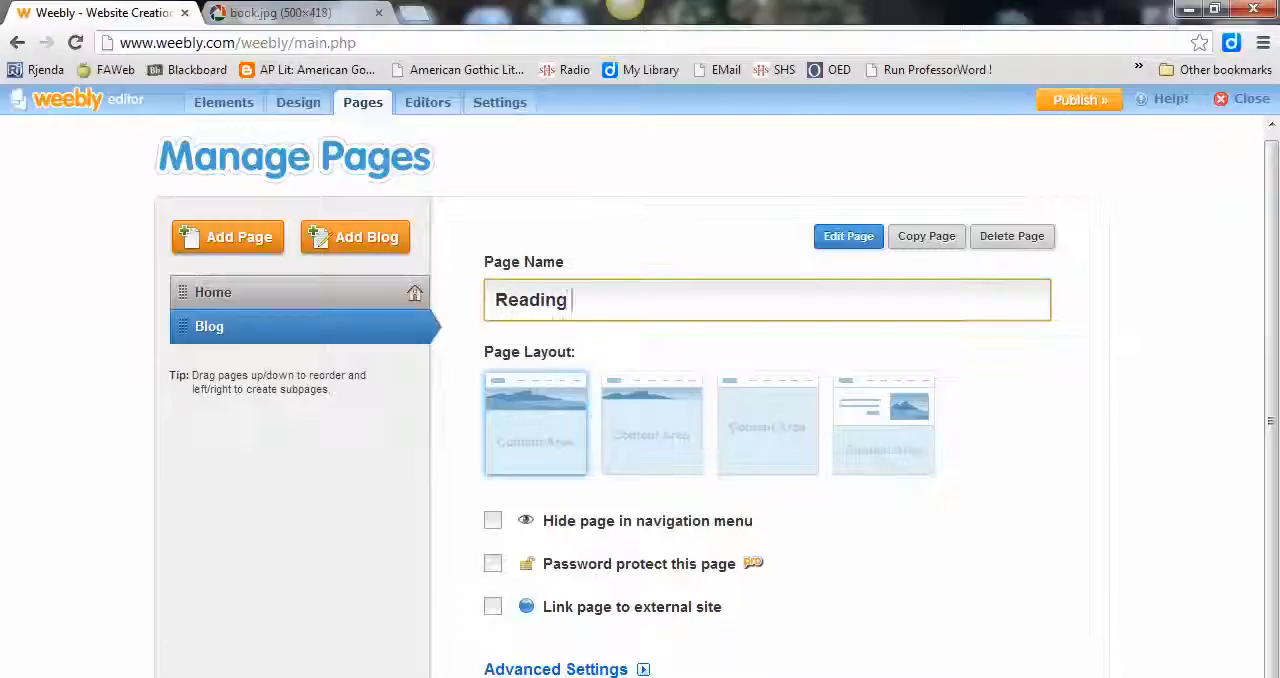
{"action": "type", "text": "Responses"}
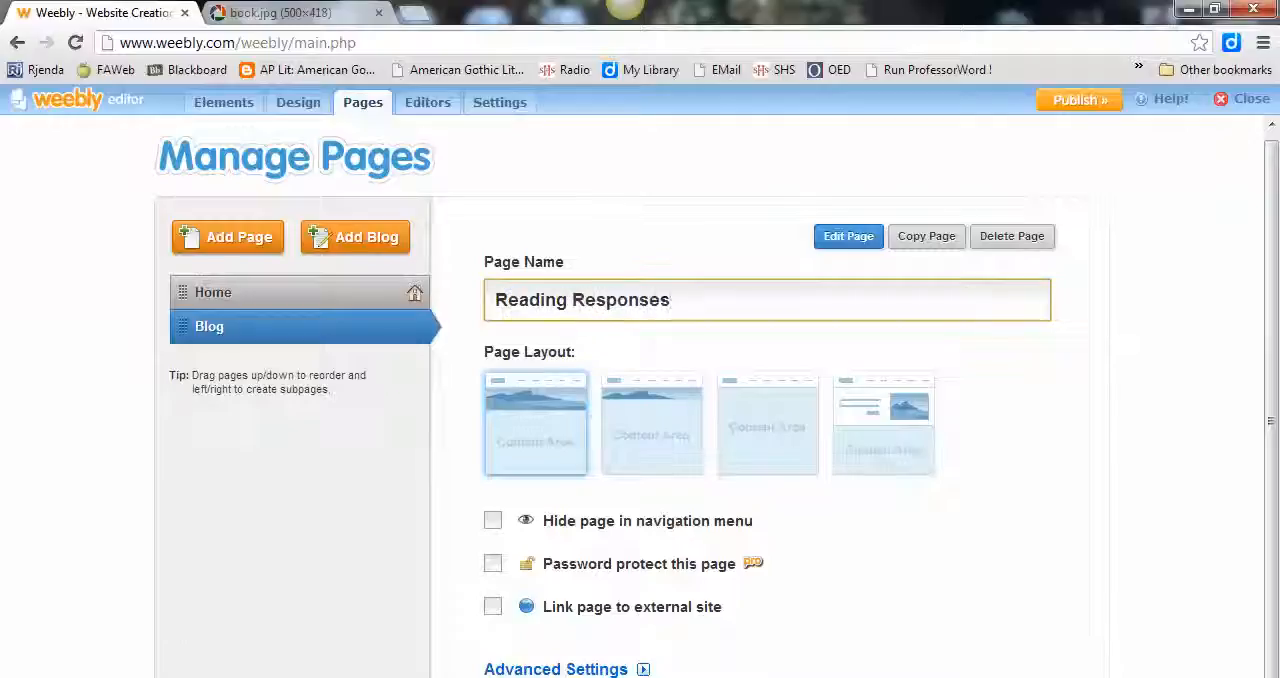
{"action": "key", "text": "Return"}
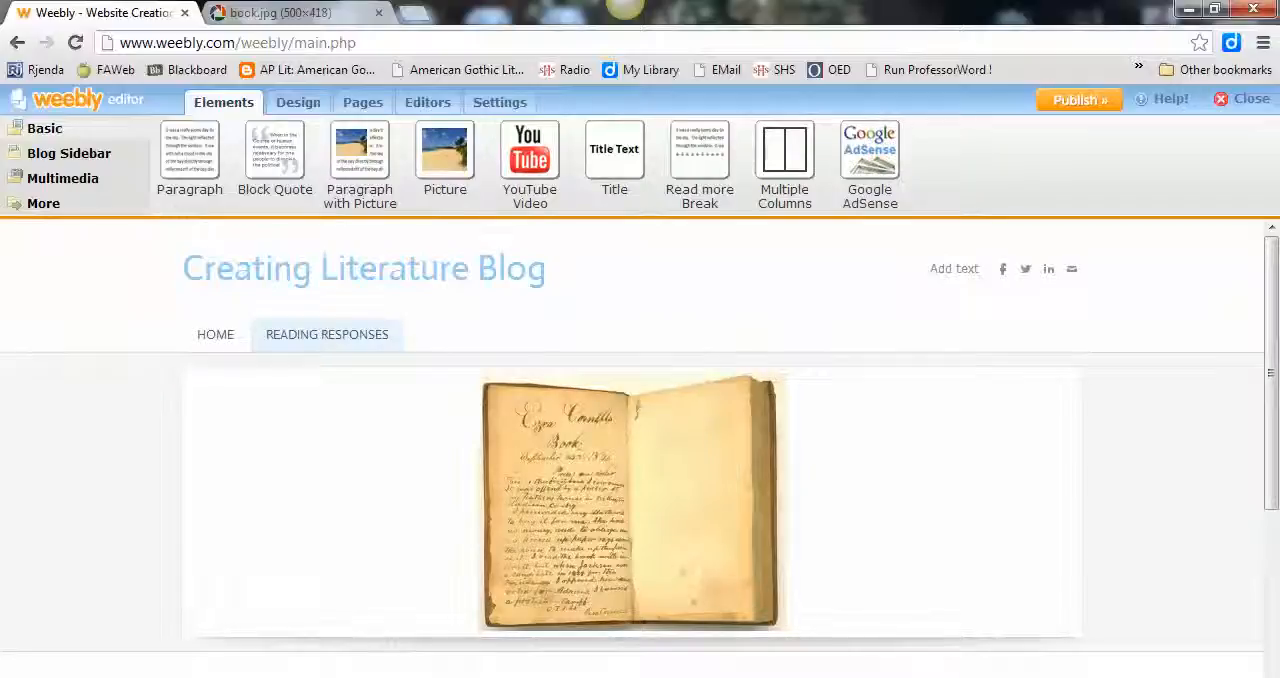
Step: Delete the Author, Archives and RSS Feed elements from the blog page's sidebar
{"action": "scroll", "coordinate": [980, 550], "scroll_direction": "down", "scroll_amount": 3}
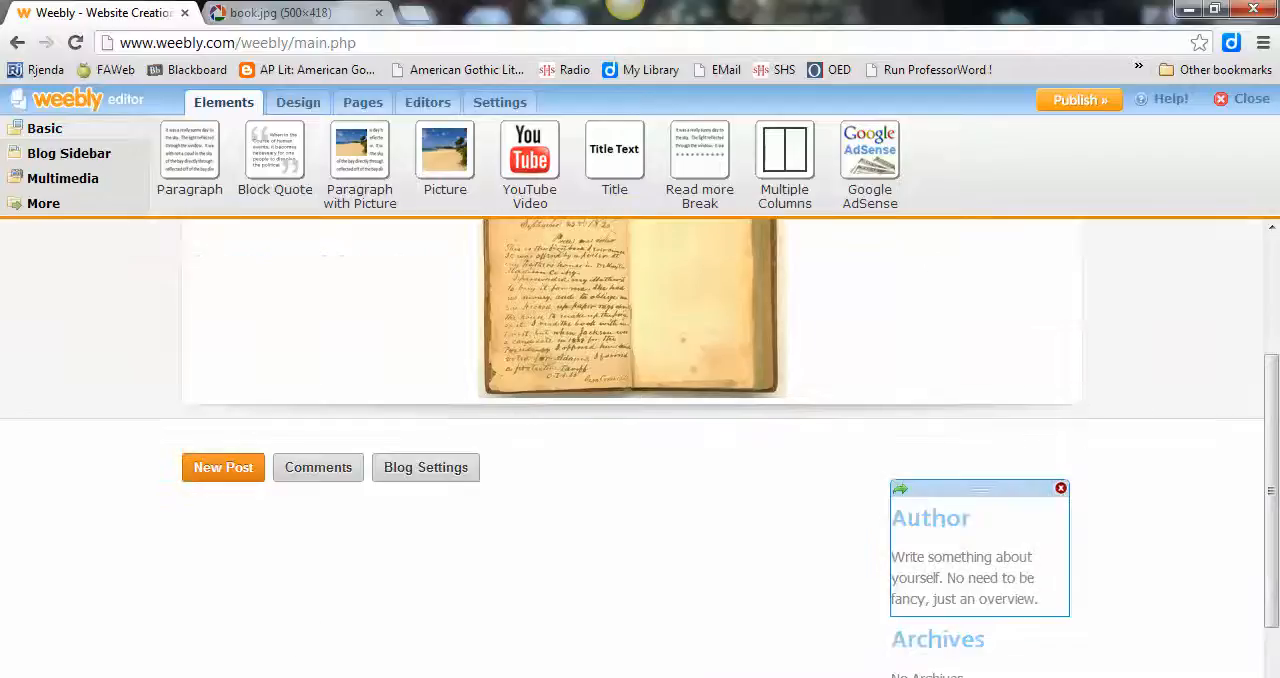
{"action": "left_click", "coordinate": [1061, 488]}
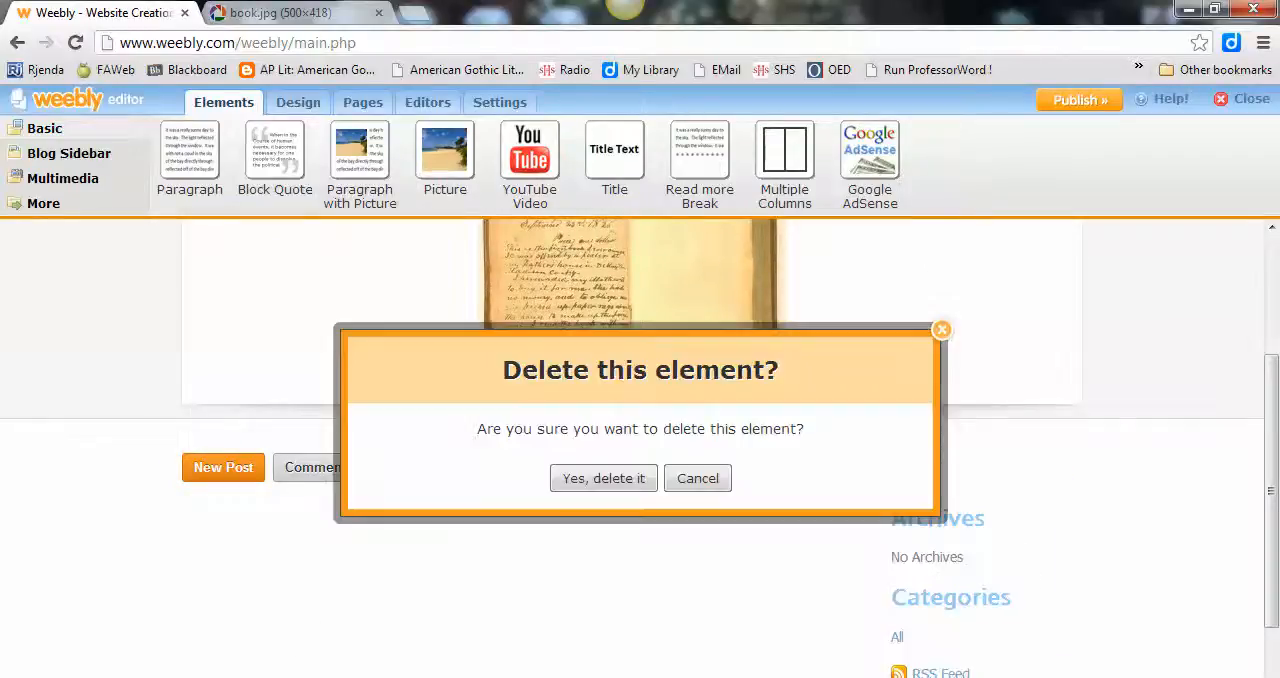
{"action": "left_click", "coordinate": [603, 478]}
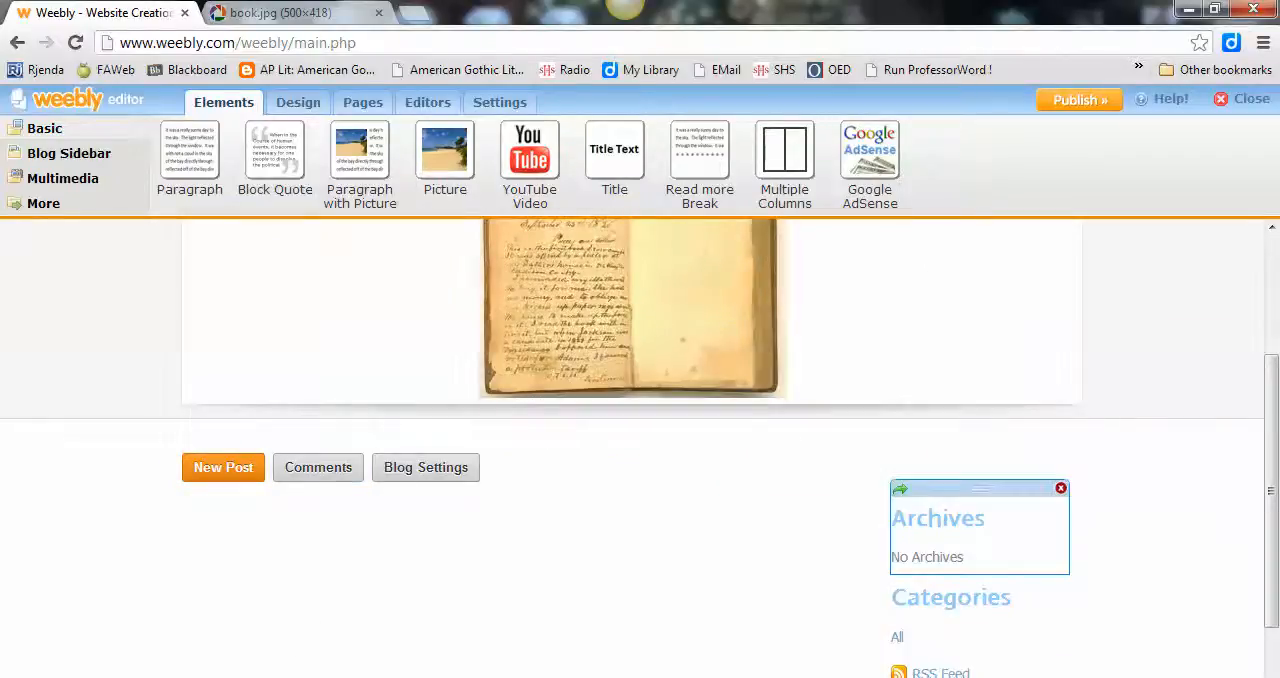
{"action": "left_click", "coordinate": [1062, 487]}
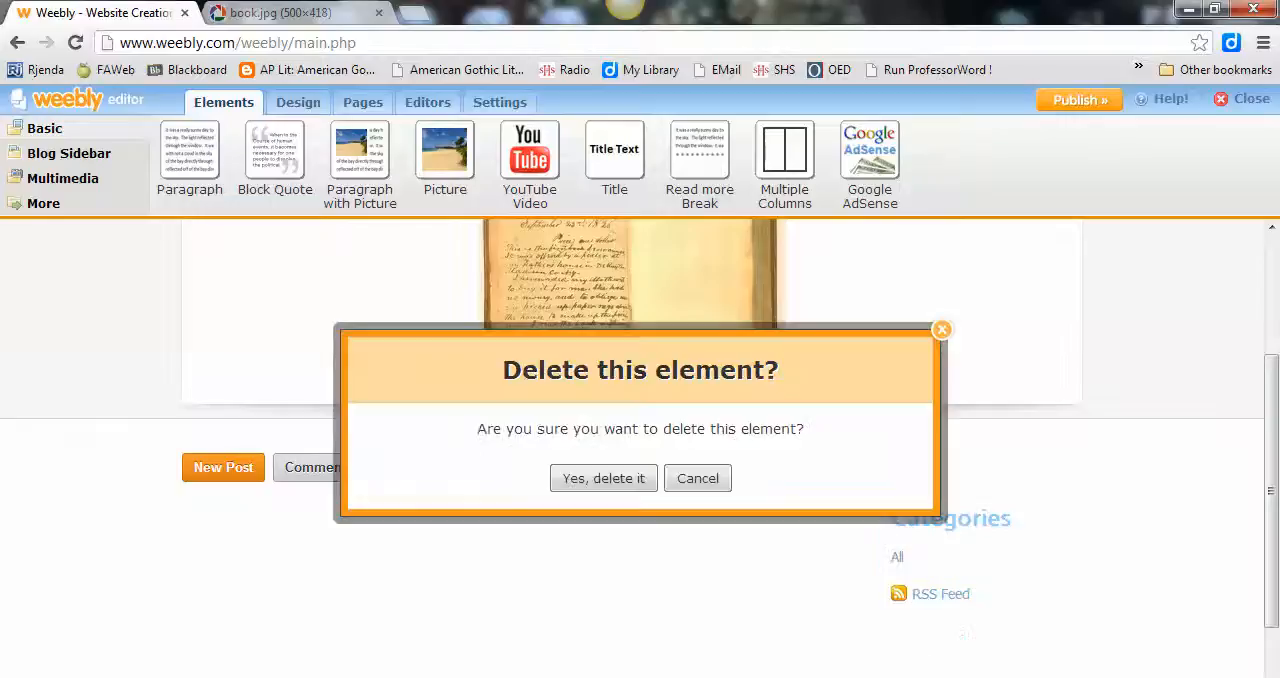
{"action": "left_click", "coordinate": [603, 478]}
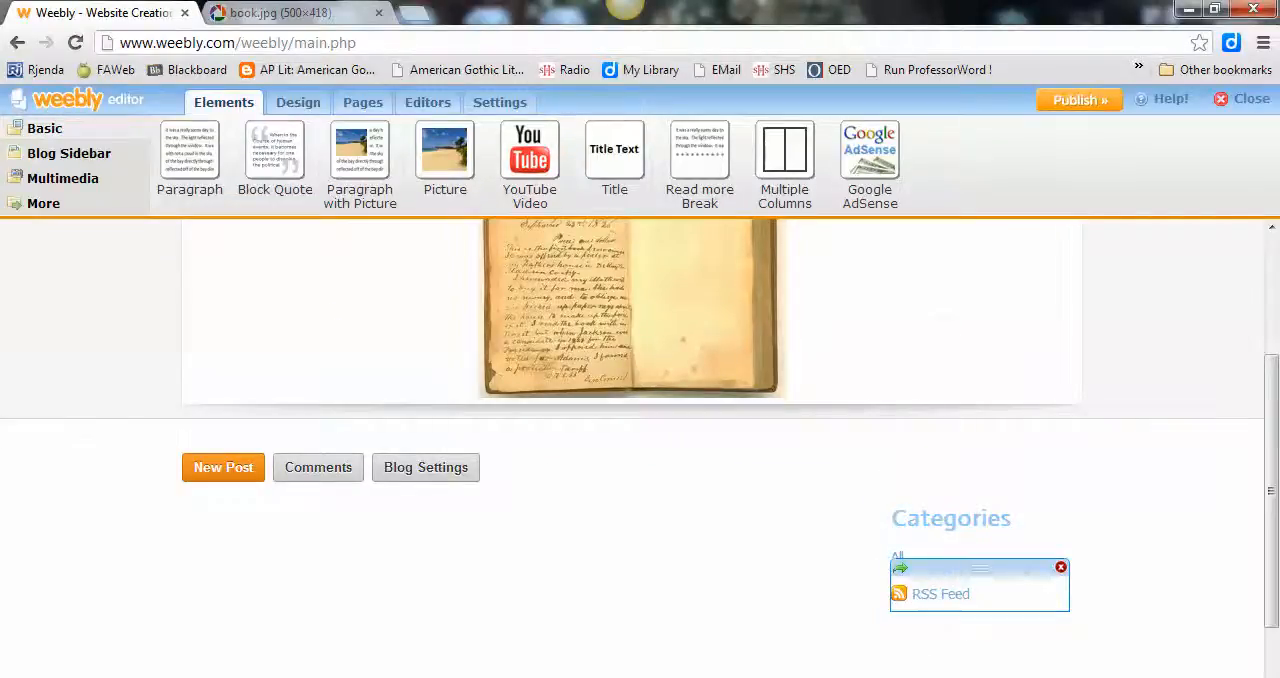
{"action": "left_click", "coordinate": [1061, 567]}
{"action": "left_click", "coordinate": [603, 478]}
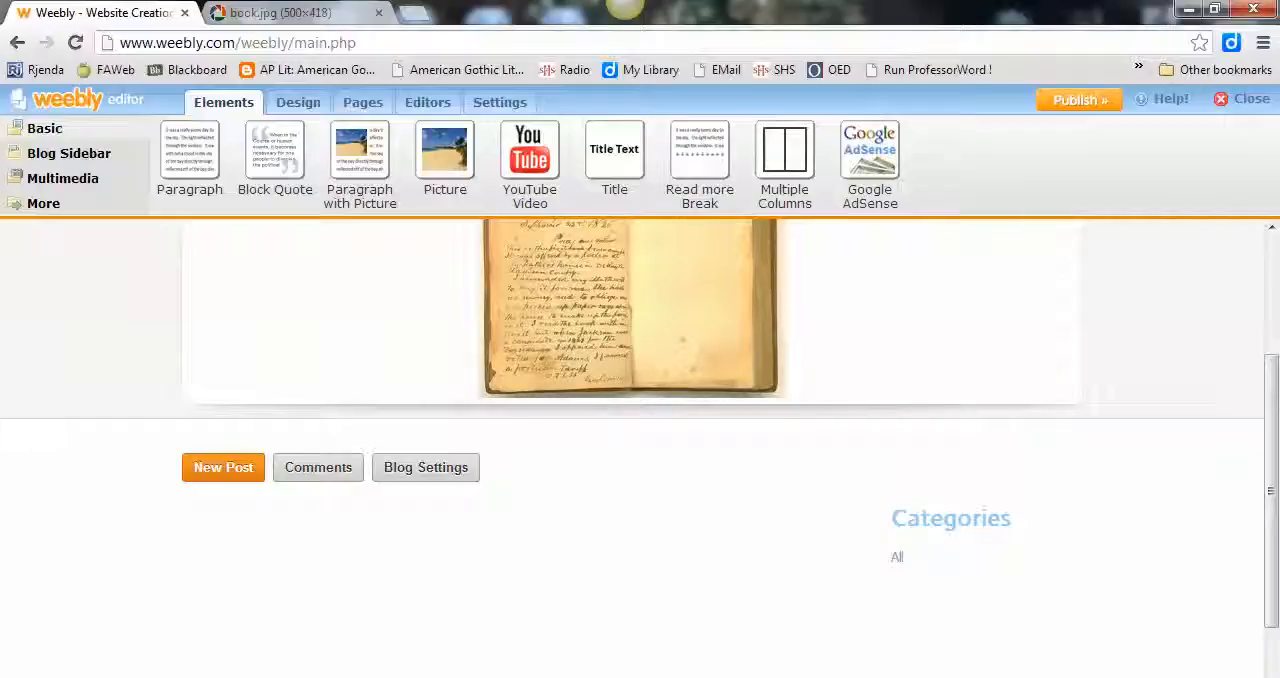
Step: Create a blog post titled with the copied "Pierre Menard, Author of the Quixote" reading prompt and publish it live
{"action": "left_click", "coordinate": [223, 467]}
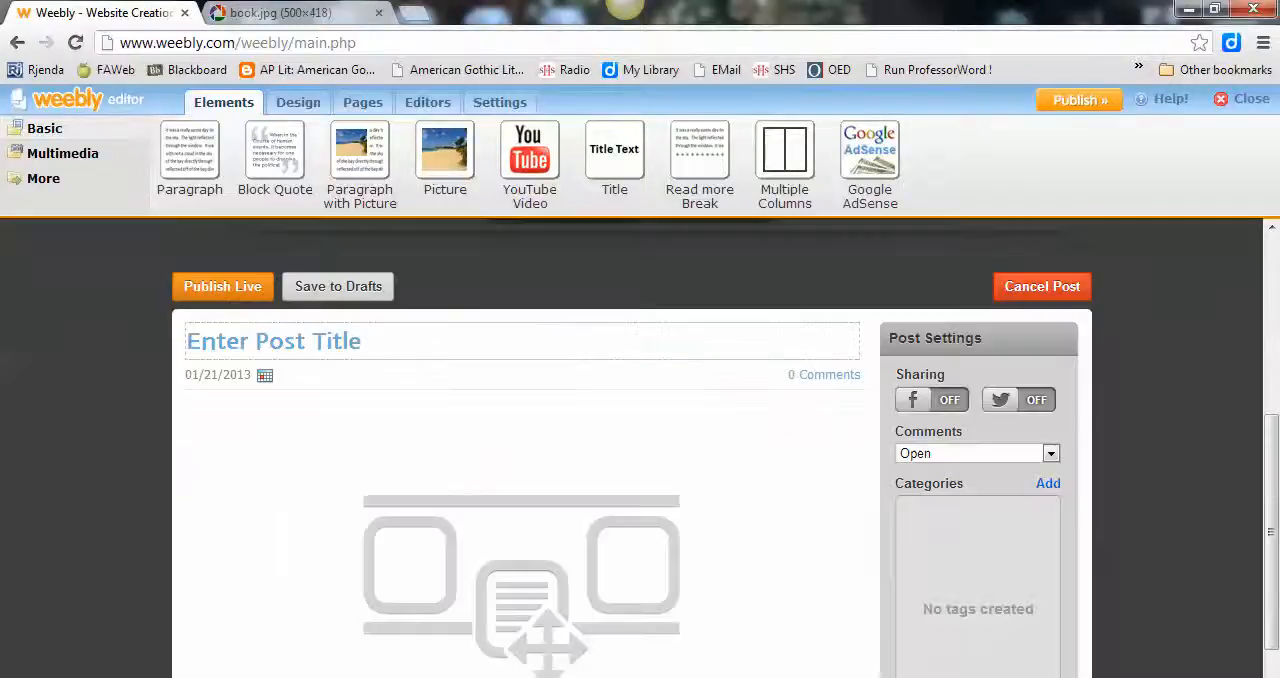
{"action": "type", "text": "After reading \"Pierre Menard, Author of the Quixote,\" reflect on your initial response quoting key passages in your experience. What is Borges saying about the role of historical context in reading? Think of a book whose meaning might change if it were written in a different time period."}
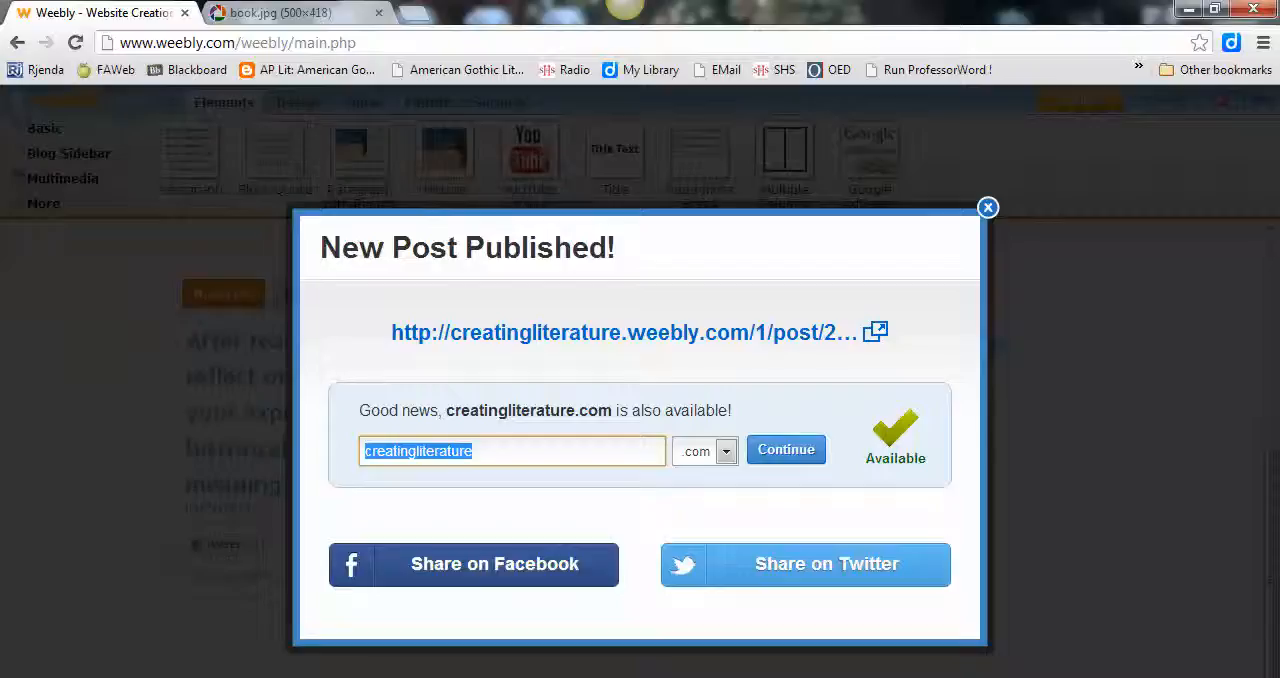
{"action": "left_click", "coordinate": [988, 208]}
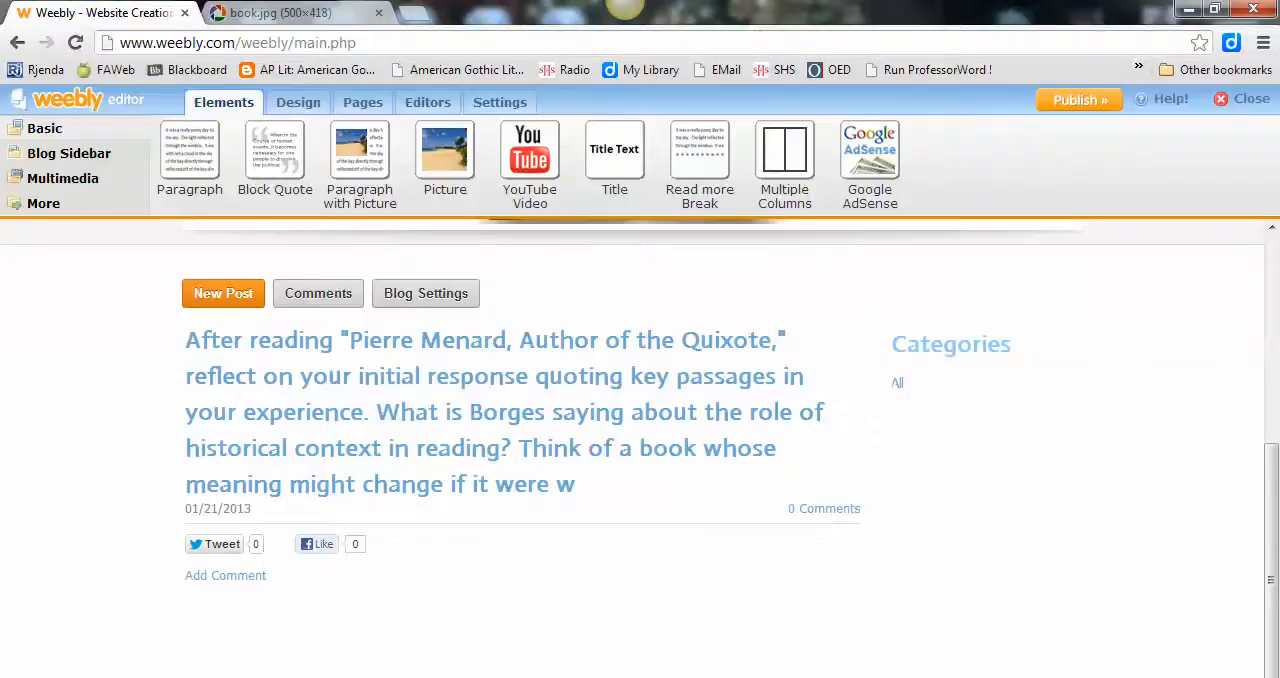
Step: Remove the cut-off last sentence, starting "Think of a book", from the post title and publish the changes
{"action": "mouse_move", "coordinate": [843, 413]}
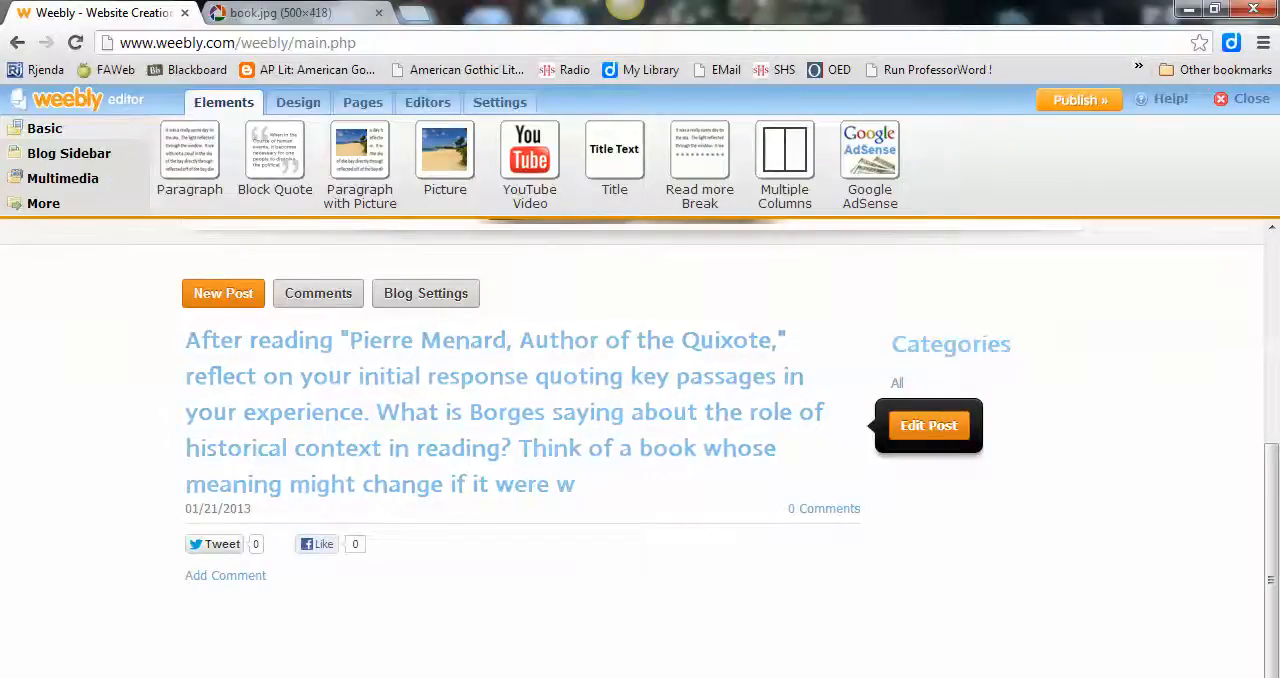
{"action": "left_click", "coordinate": [928, 425]}
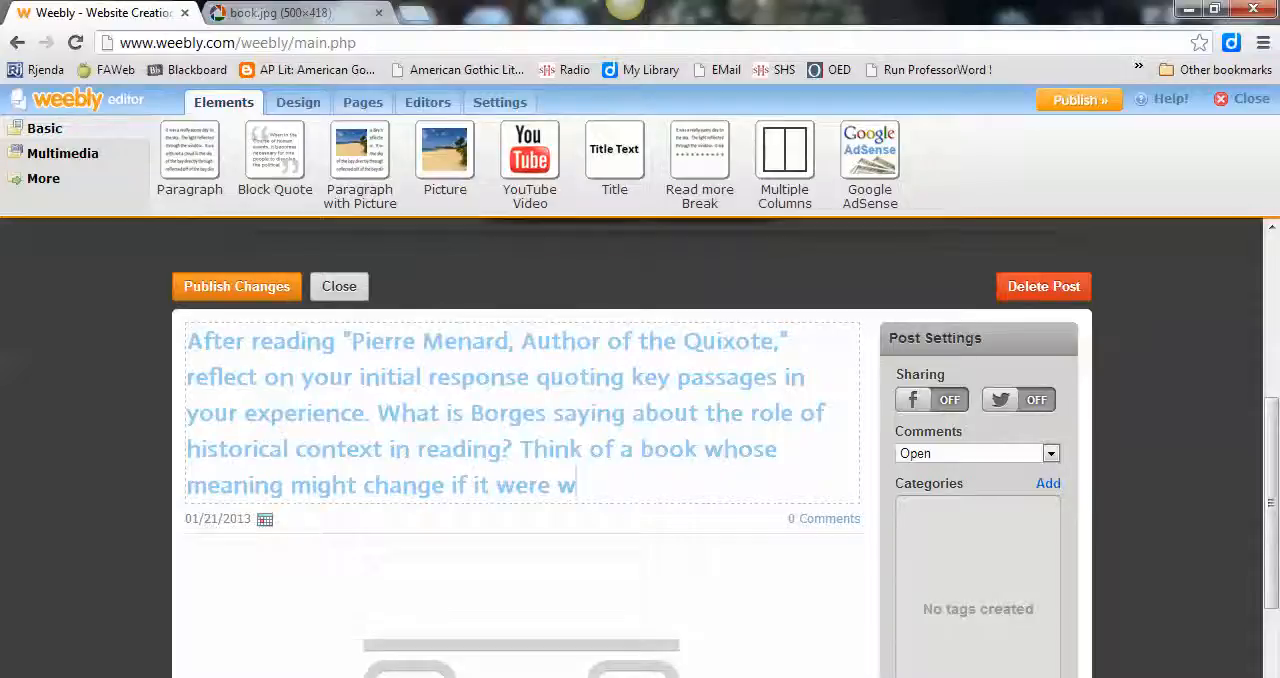
{"action": "key", "text": "ctrl+shift+Left"}
{"action": "key", "text": "ctrl+shift+Left"}
{"action": "key", "text": "ctrl+shift+Left"}
{"action": "key", "text": "ctrl+shift+Left"}
{"action": "key", "text": "ctrl+shift+Left"}
{"action": "key", "text": "ctrl+shift+Left"}
{"action": "key", "text": "ctrl+shift+Left"}
{"action": "key", "text": "ctrl+shift+Left"}
{"action": "key", "text": "ctrl+shift+Left"}
{"action": "key", "text": "ctrl+shift+Left"}
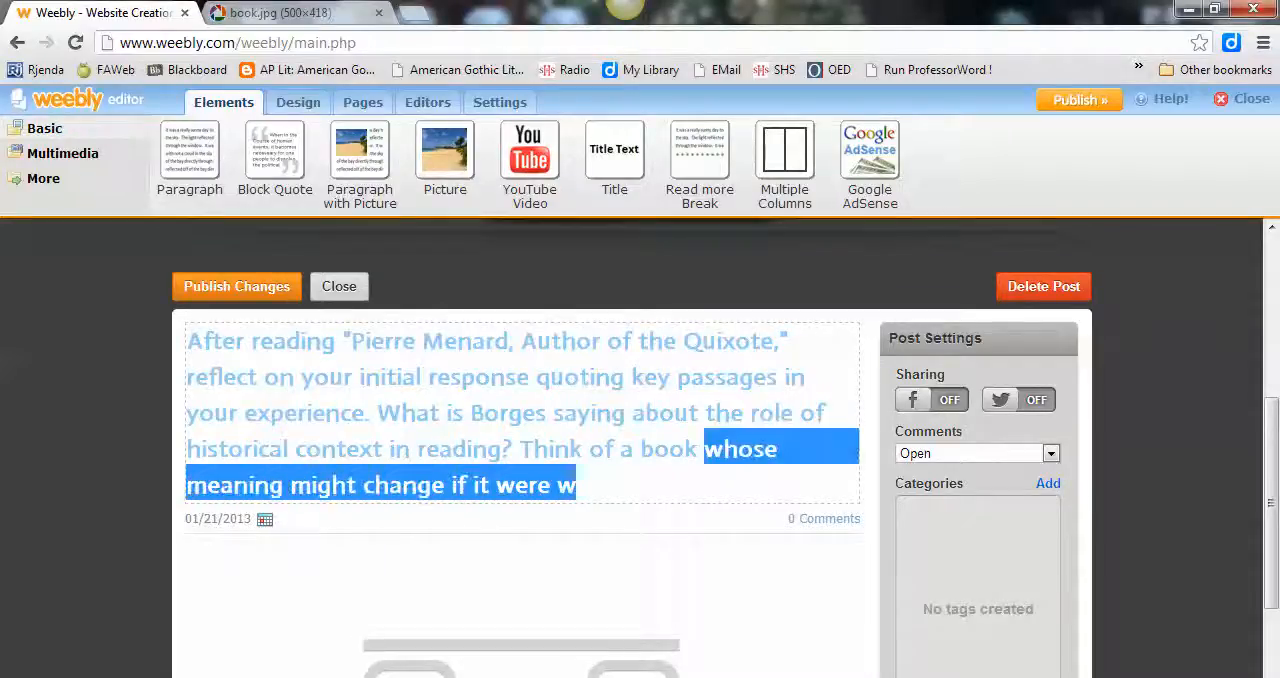
{"action": "key", "text": "ctrl+shift+Left"}
{"action": "key", "text": "ctrl+shift+Left"}
{"action": "key", "text": "BackSpace"}
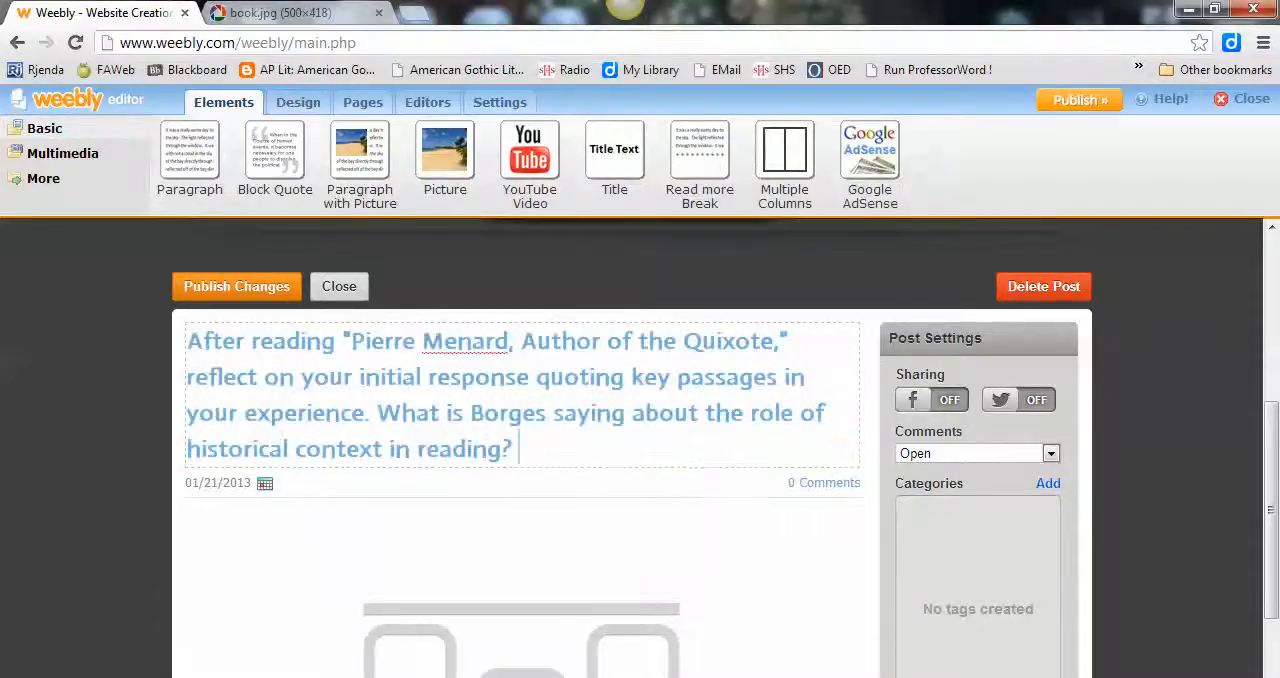
{"action": "left_click", "coordinate": [237, 287]}
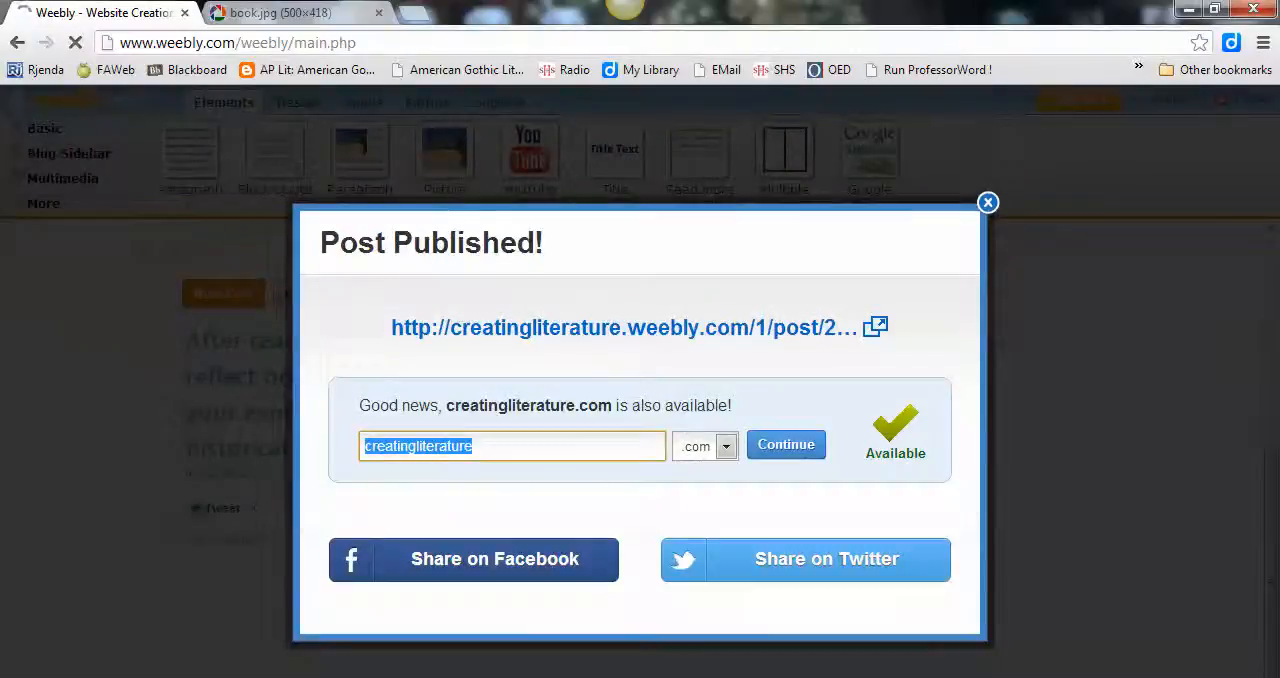
{"action": "left_click", "coordinate": [988, 203]}
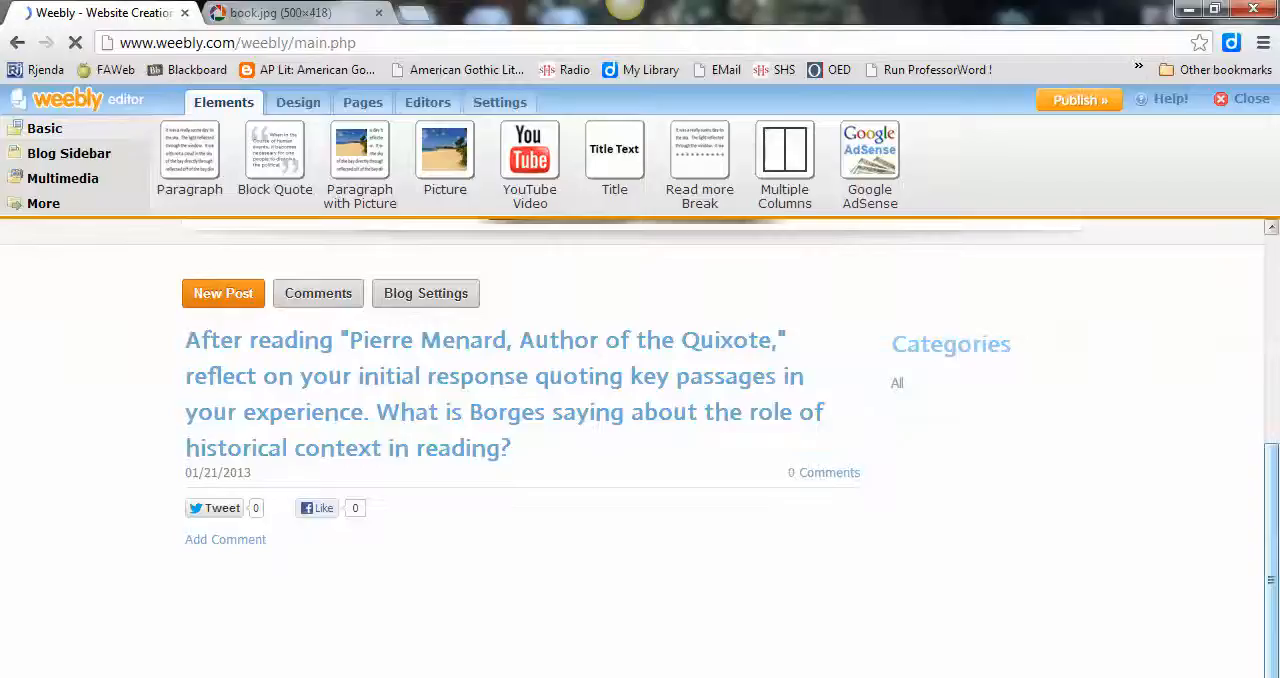
Step: Publish the whole website and dismiss the publishing confirmation
{"action": "scroll", "coordinate": [640, 447], "scroll_direction": "up", "scroll_amount": 3}
{"action": "scroll", "coordinate": [640, 447], "scroll_direction": "down", "scroll_amount": 3}
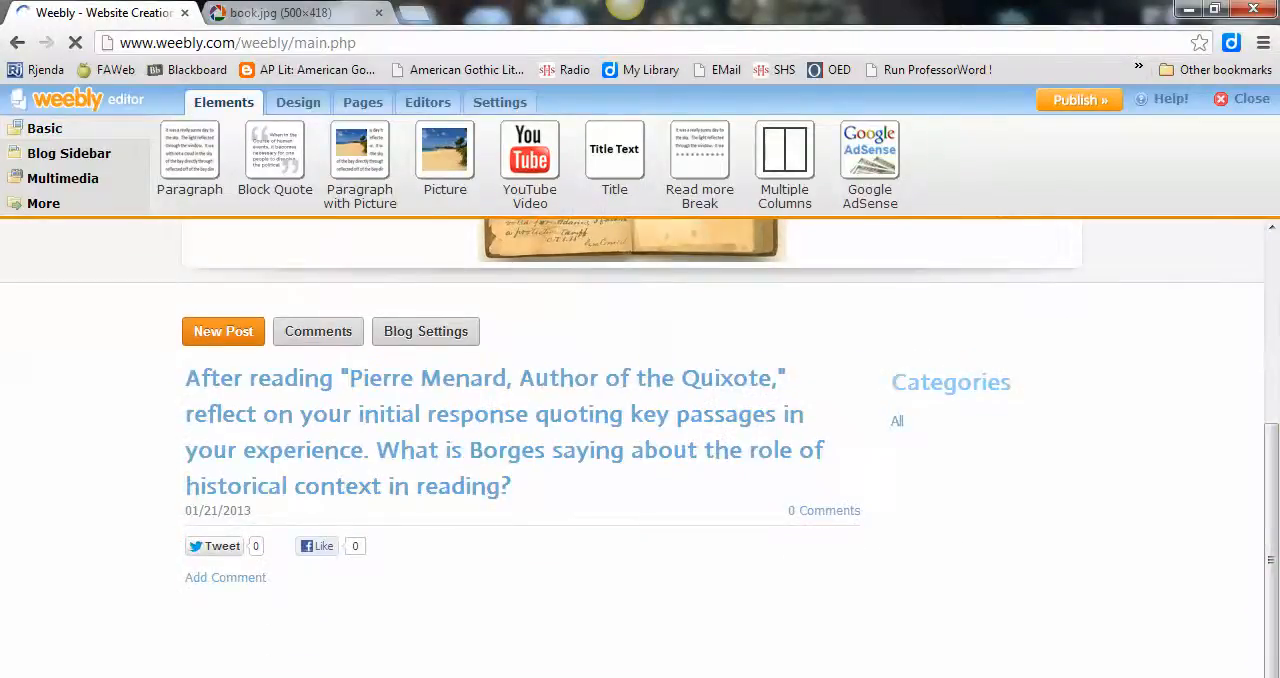
{"action": "left_click", "coordinate": [1080, 100]}
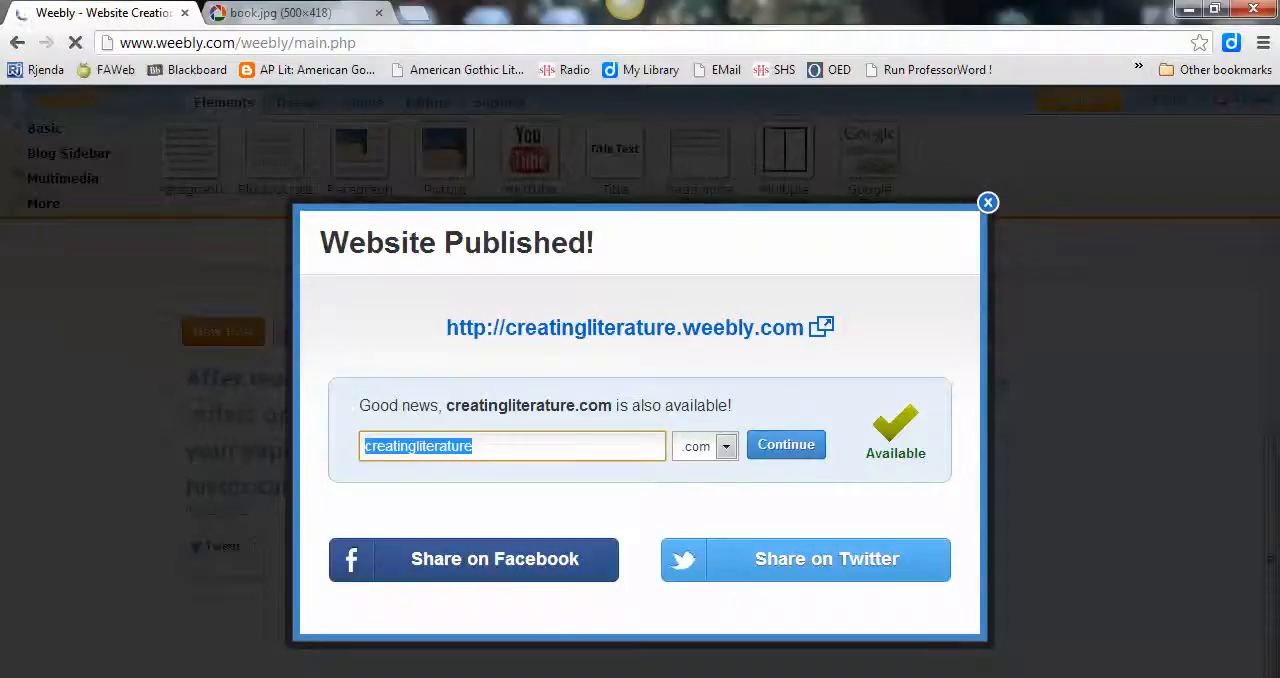
{"action": "left_click", "coordinate": [988, 203]}
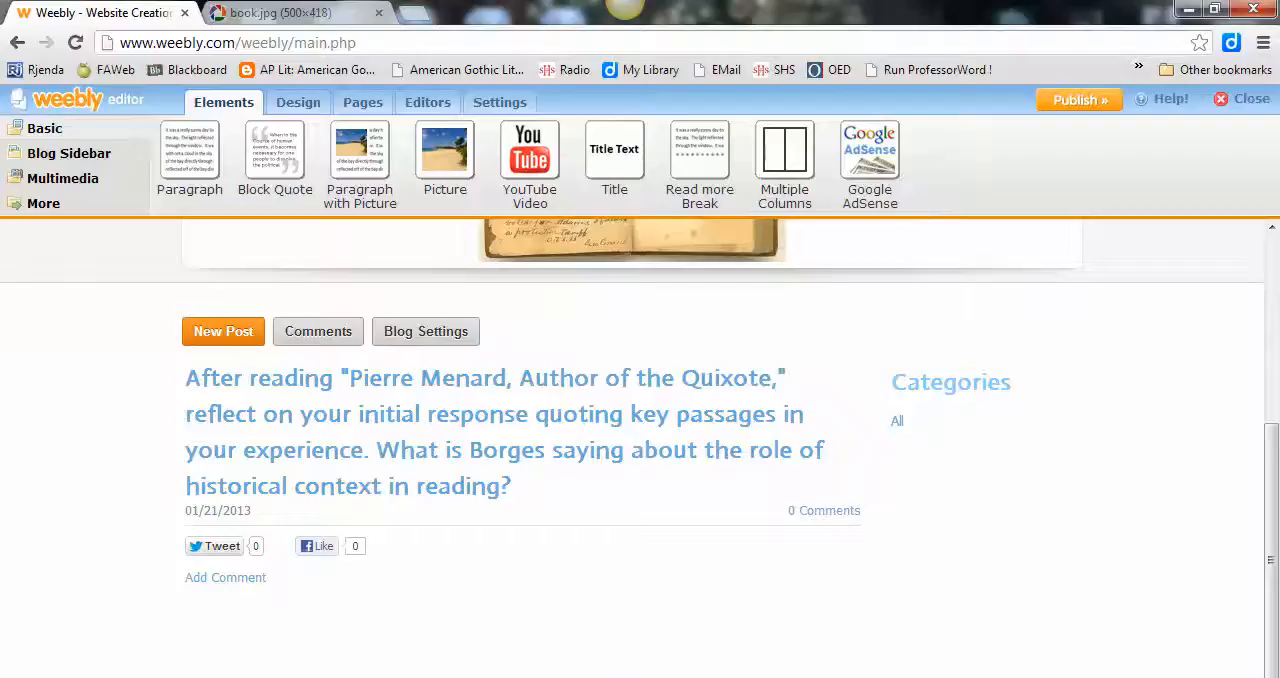
Step: Return to the site's Home page and close the site editor
{"action": "left_click_drag", "start_coordinate": [1271, 510], "coordinate": [1271, 320]}
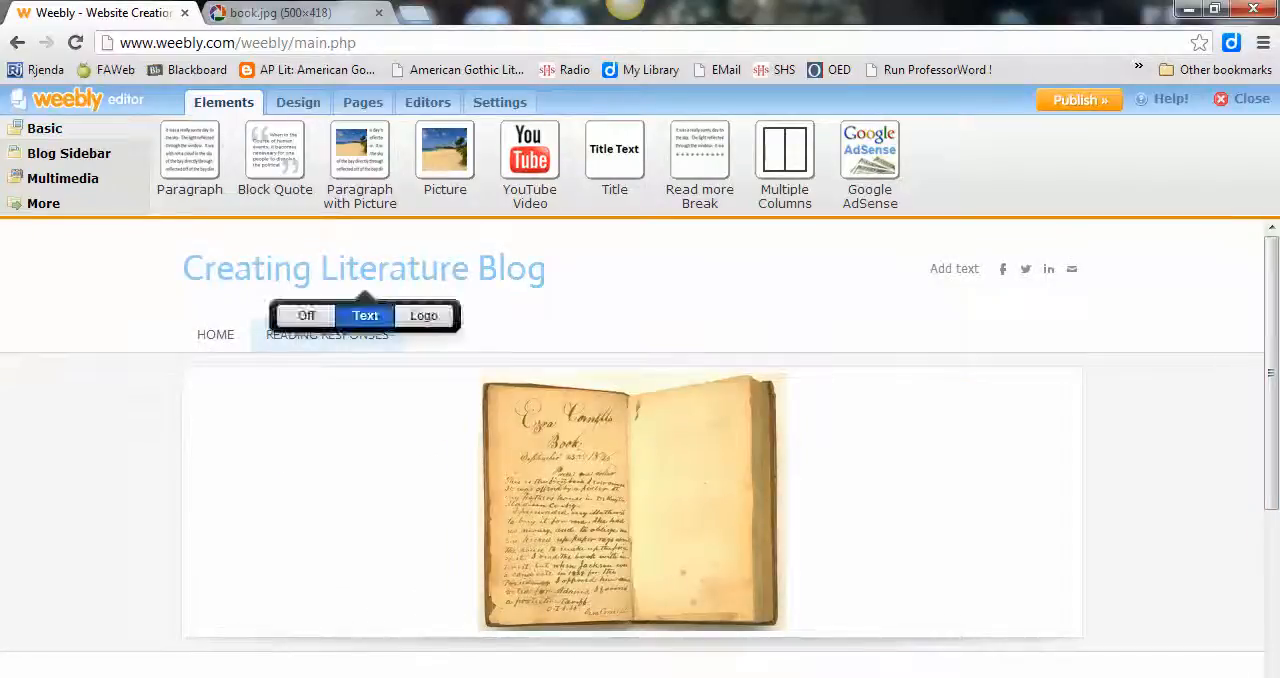
{"action": "left_click", "coordinate": [215, 335]}
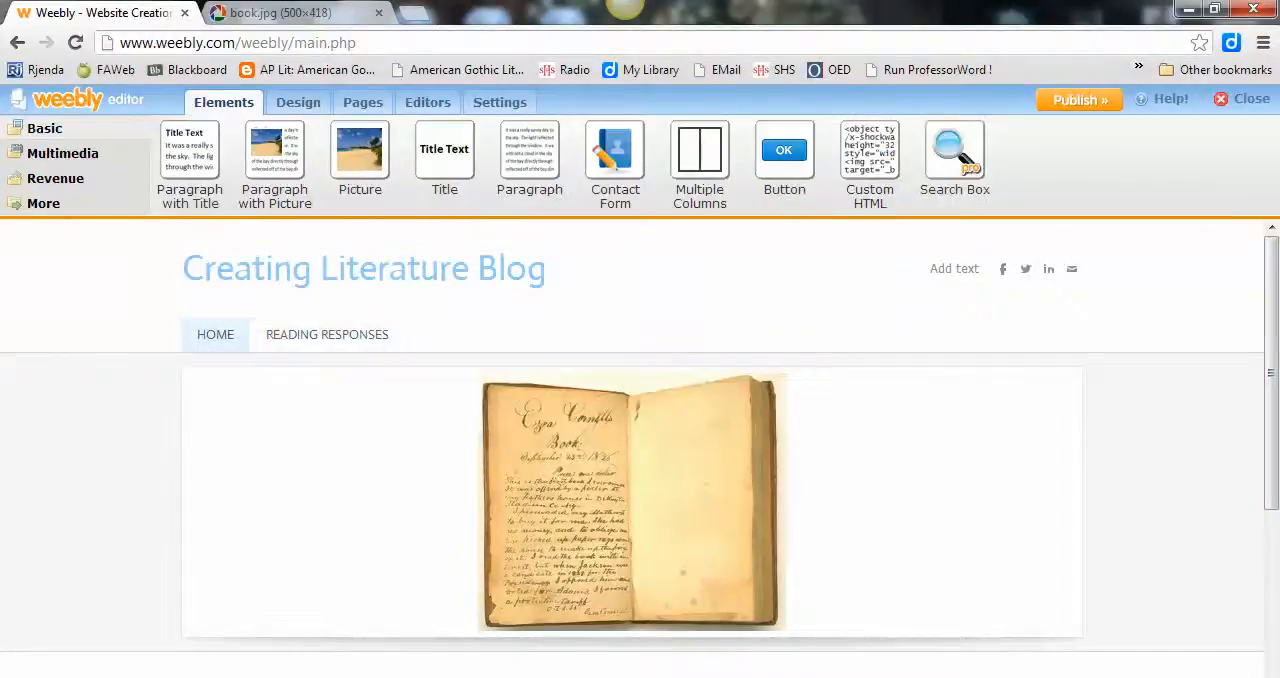
{"action": "left_click", "coordinate": [1251, 98]}
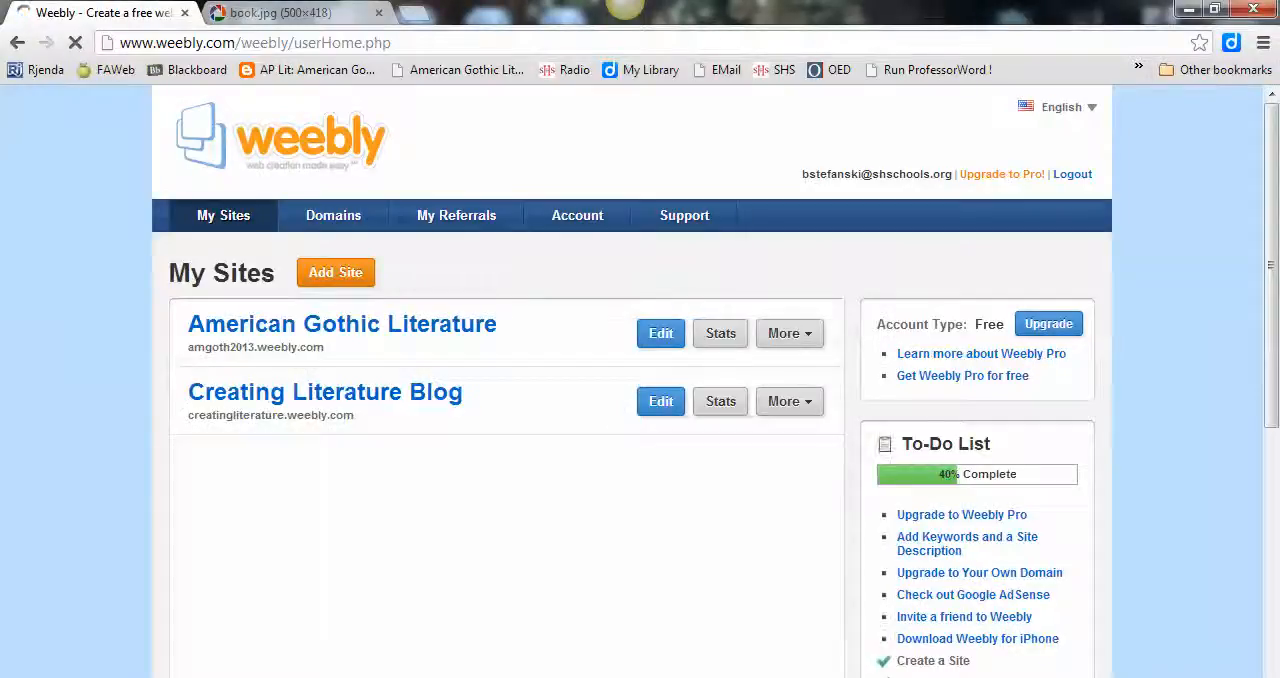
Step: Open the published site at creatingliterature.weebly.com in the browser
{"action": "left_click_drag", "start_coordinate": [188, 380], "coordinate": [328, 418]}
{"action": "left_click", "coordinate": [334, 416]}
{"action": "left_click", "coordinate": [256, 43]}
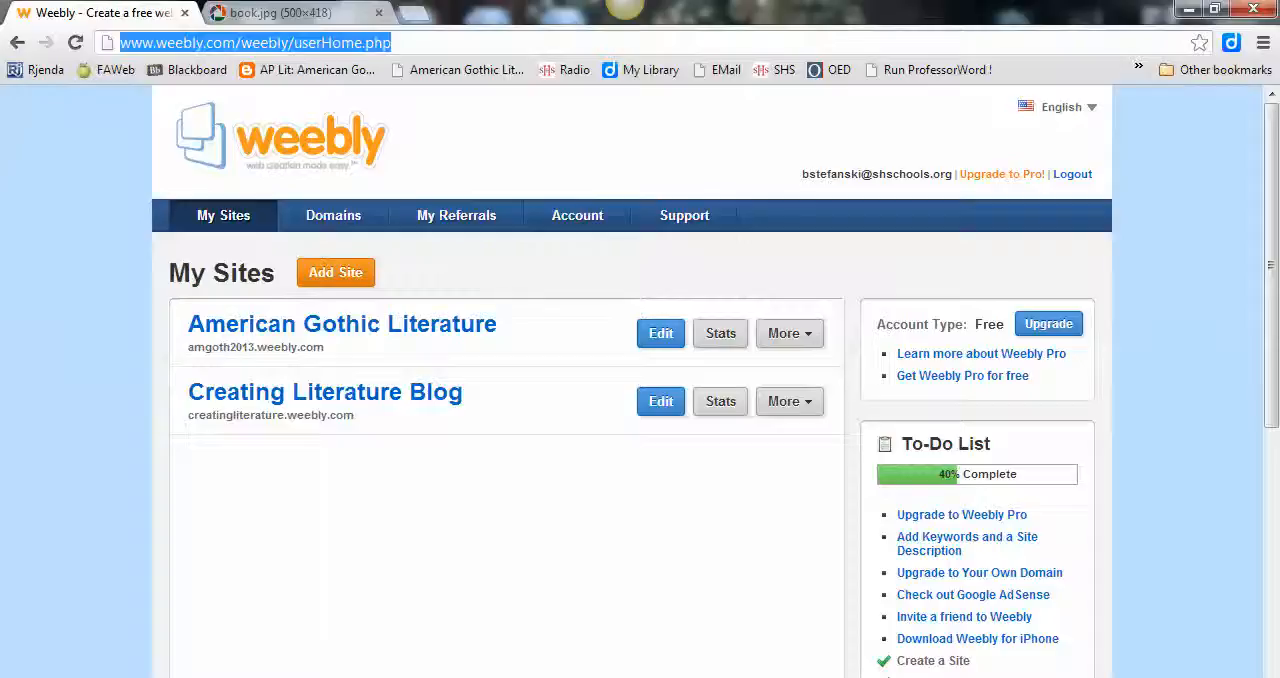
{"action": "type", "text": "creatingliterature.weebly.com"}
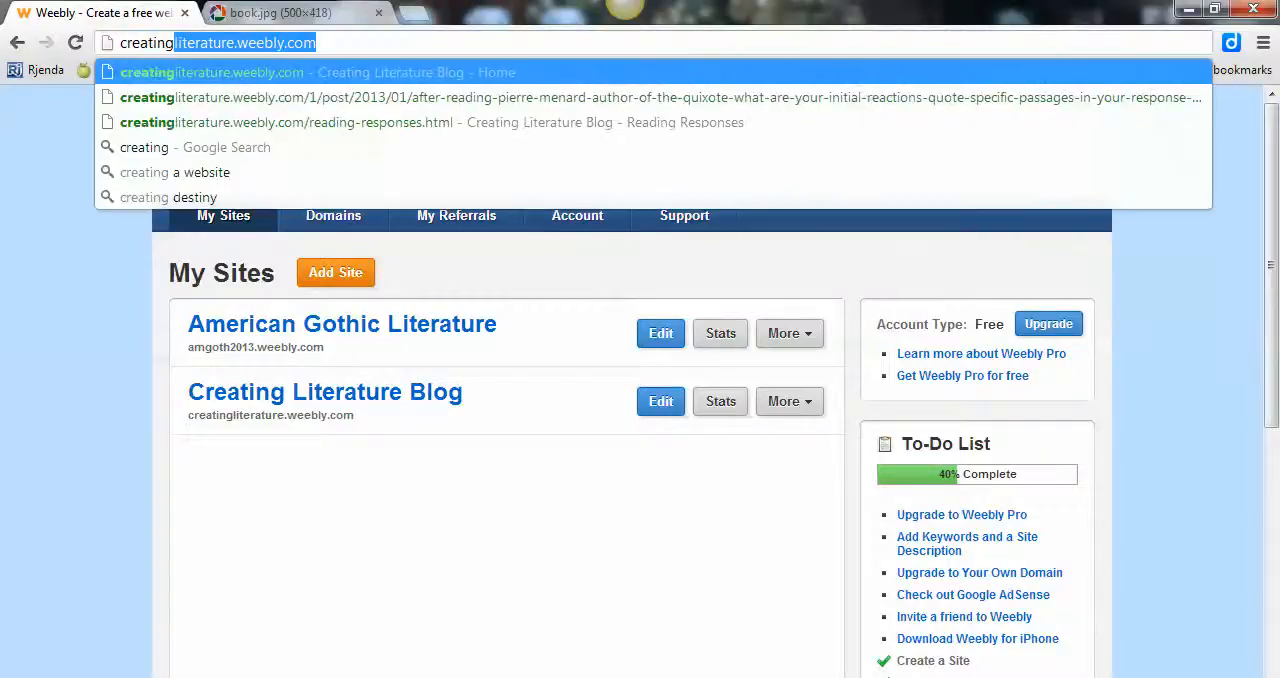
{"action": "key", "text": "Return"}
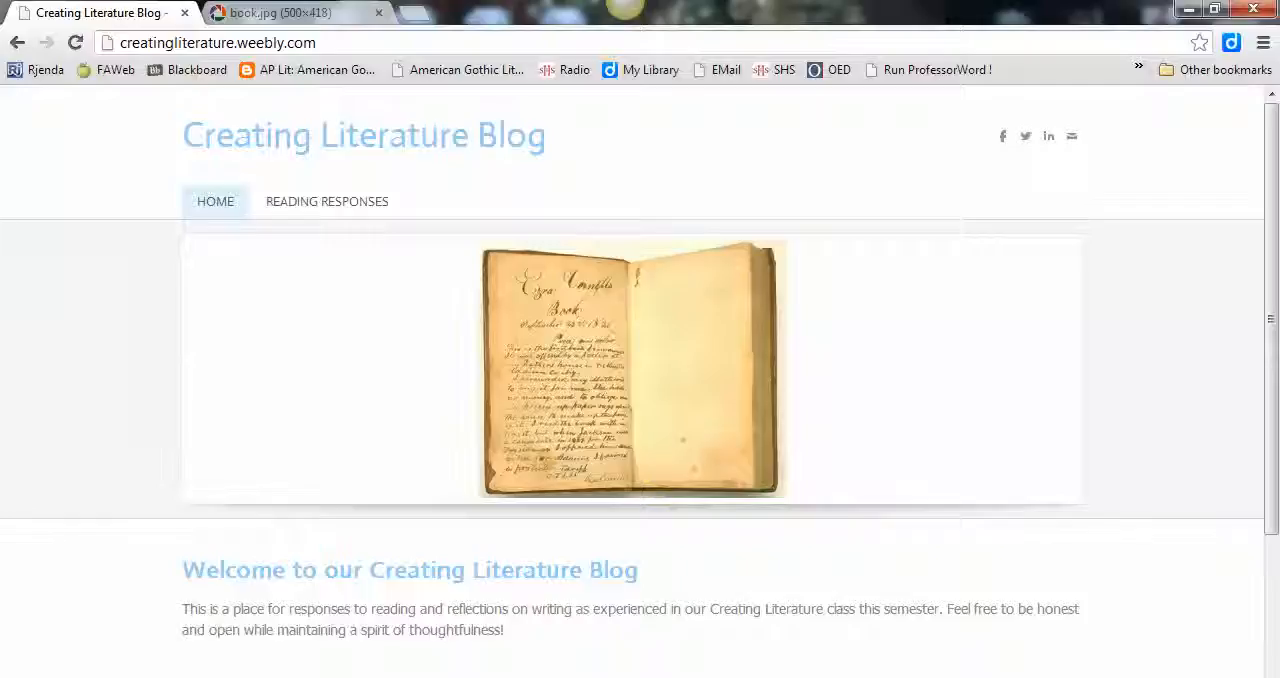
Step: Review the published Home page and the post on the Reading Responses page
{"action": "scroll", "coordinate": [640, 380], "scroll_direction": "down", "scroll_amount": 3}
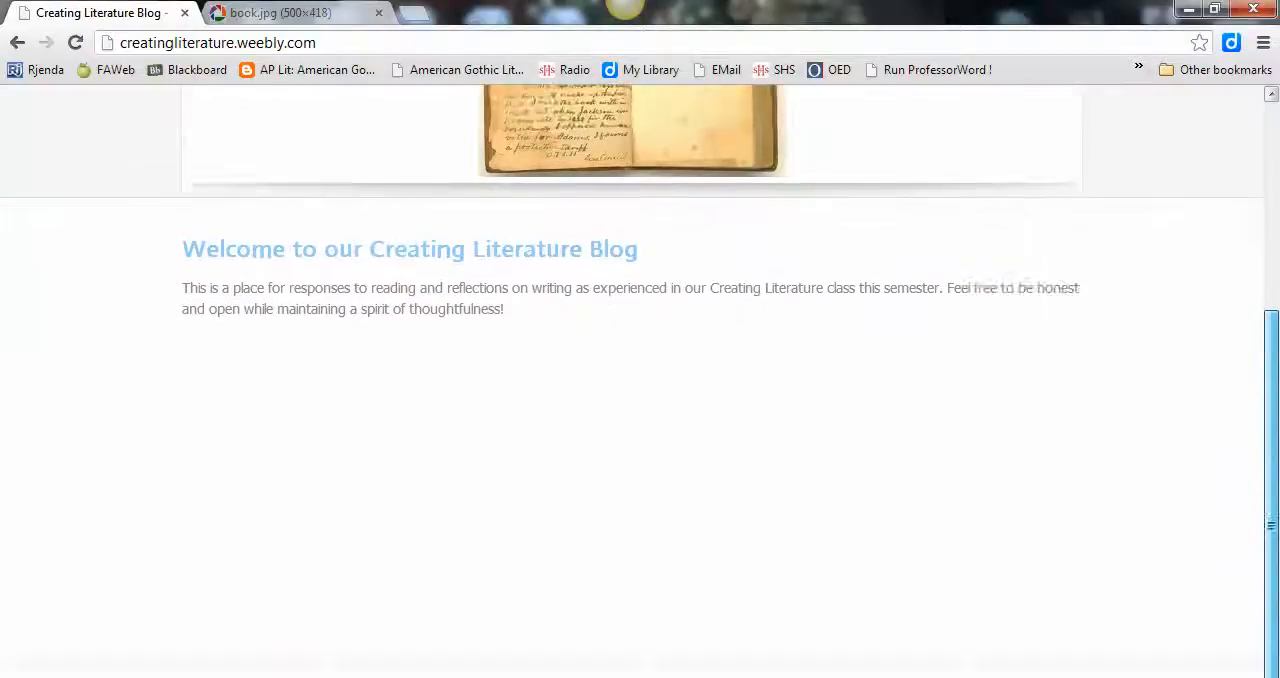
{"action": "scroll", "coordinate": [640, 380], "scroll_direction": "up", "scroll_amount": 3}
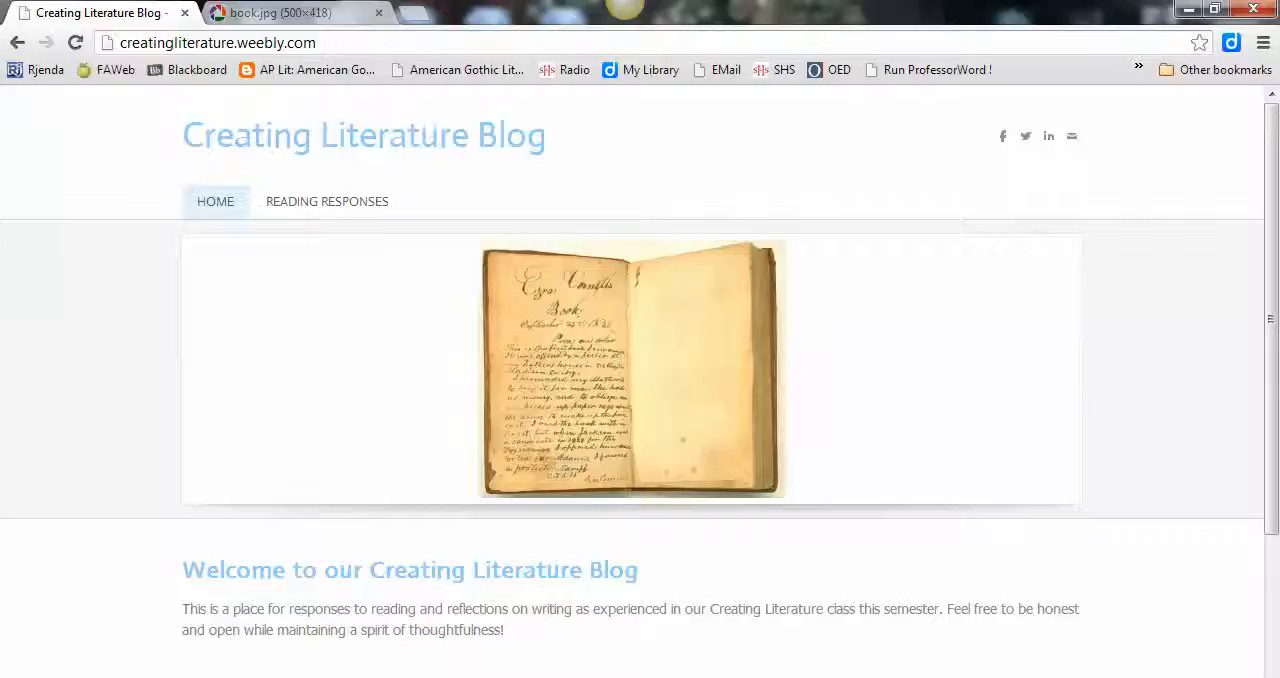
{"action": "left_click", "coordinate": [327, 201]}
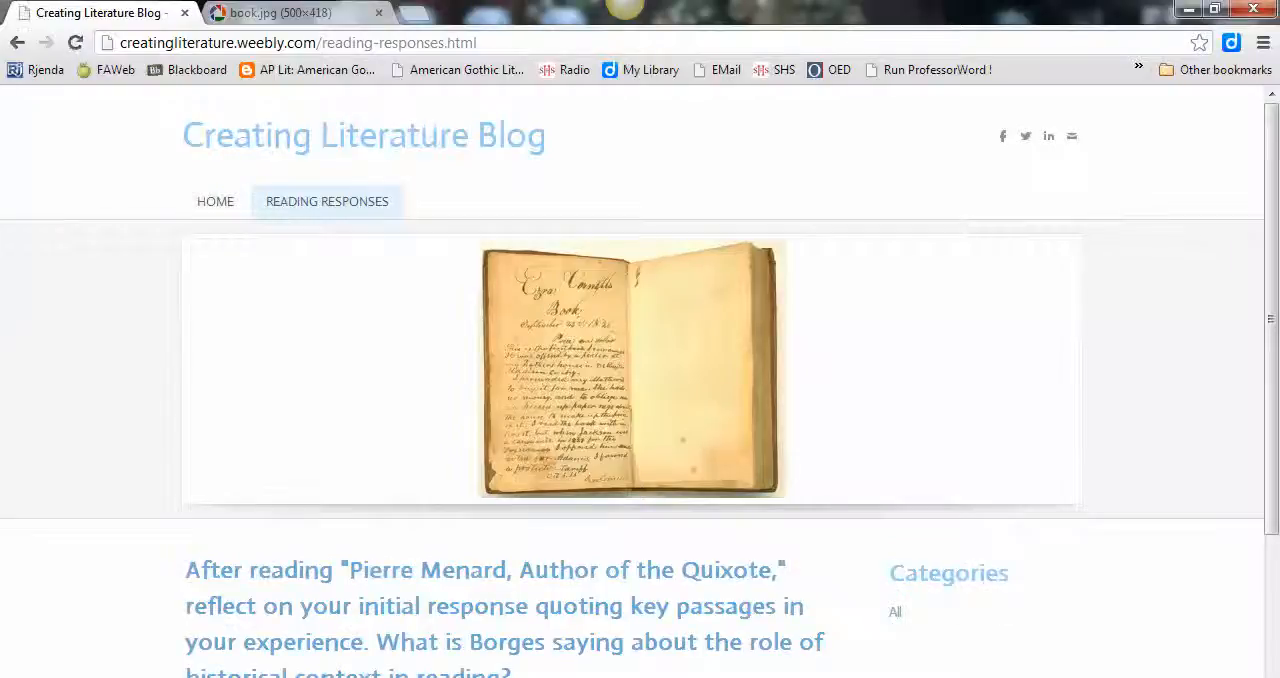
{"action": "scroll", "coordinate": [640, 380], "scroll_direction": "down", "scroll_amount": 3}
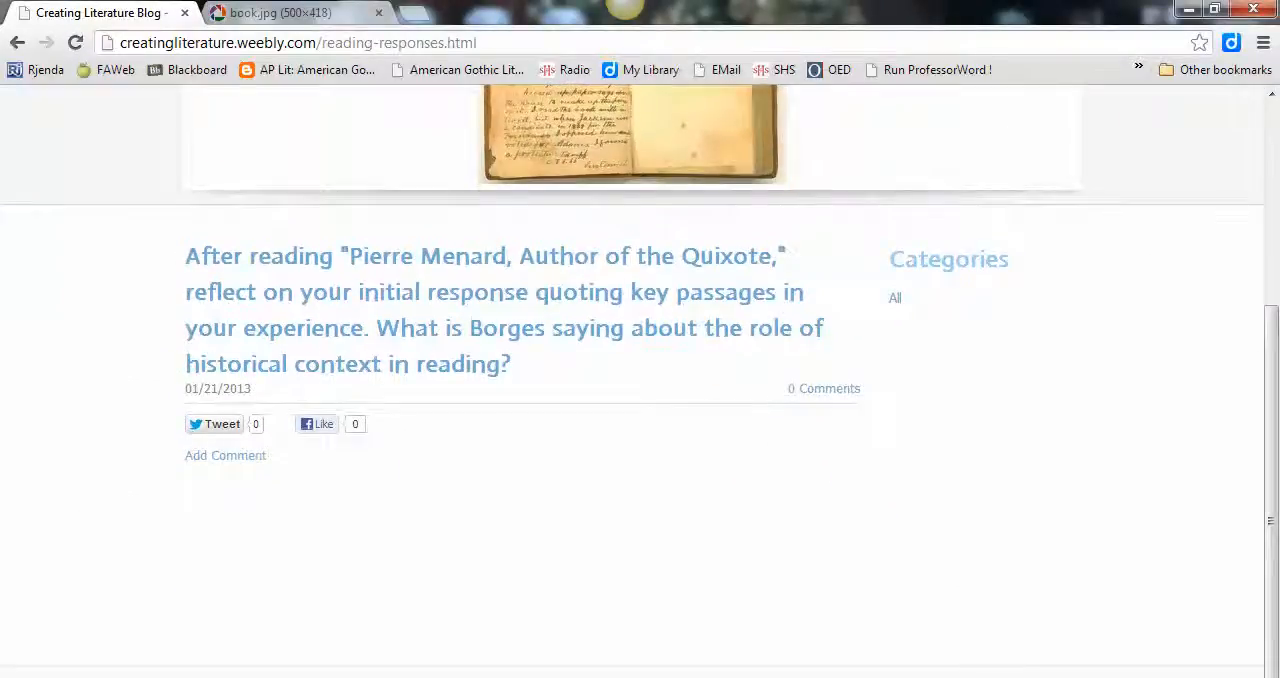
Step: Inspect the comment form of the Reading Responses post, then return to the published Home page
{"action": "left_click", "coordinate": [225, 456]}
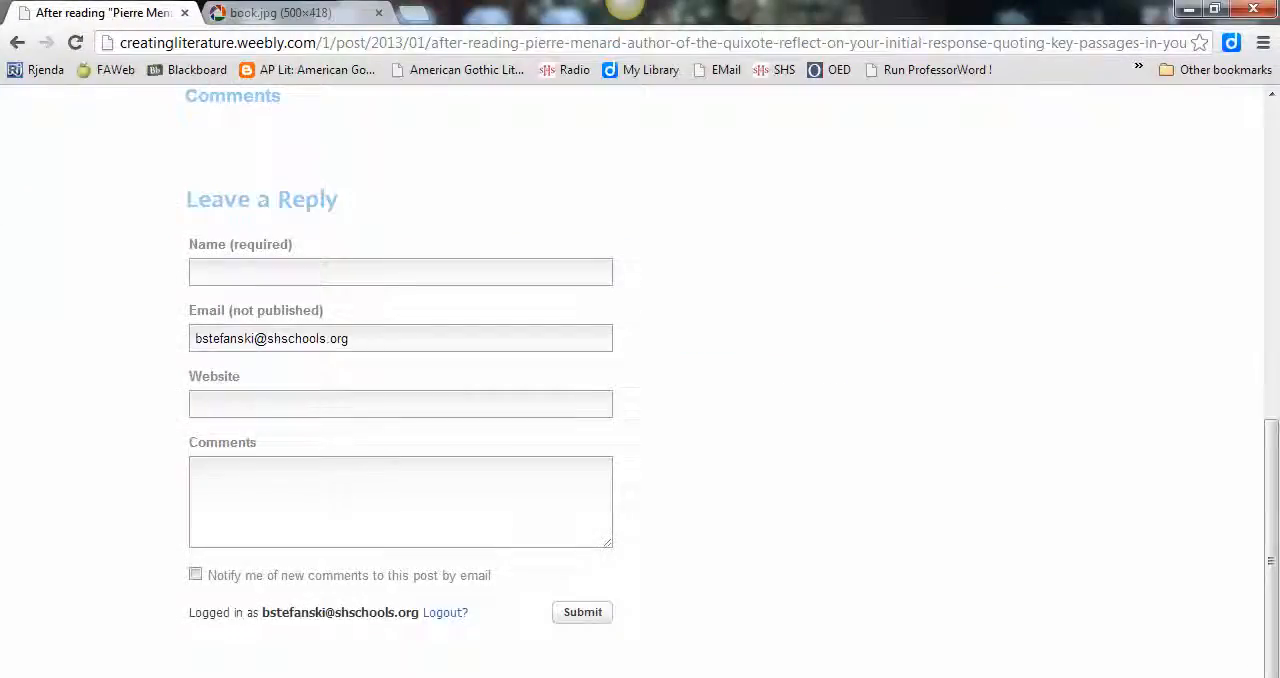
{"action": "left_click", "coordinate": [196, 472]}
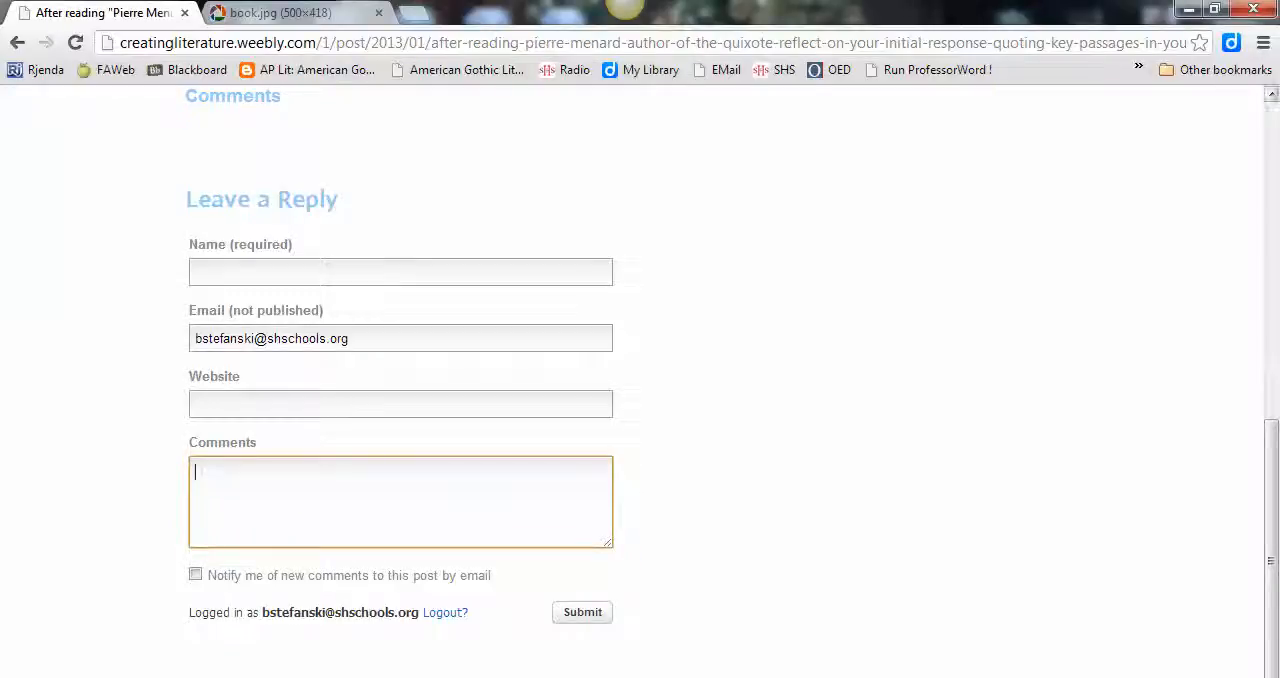
{"action": "scroll", "coordinate": [640, 380], "scroll_direction": "up", "scroll_amount": 10}
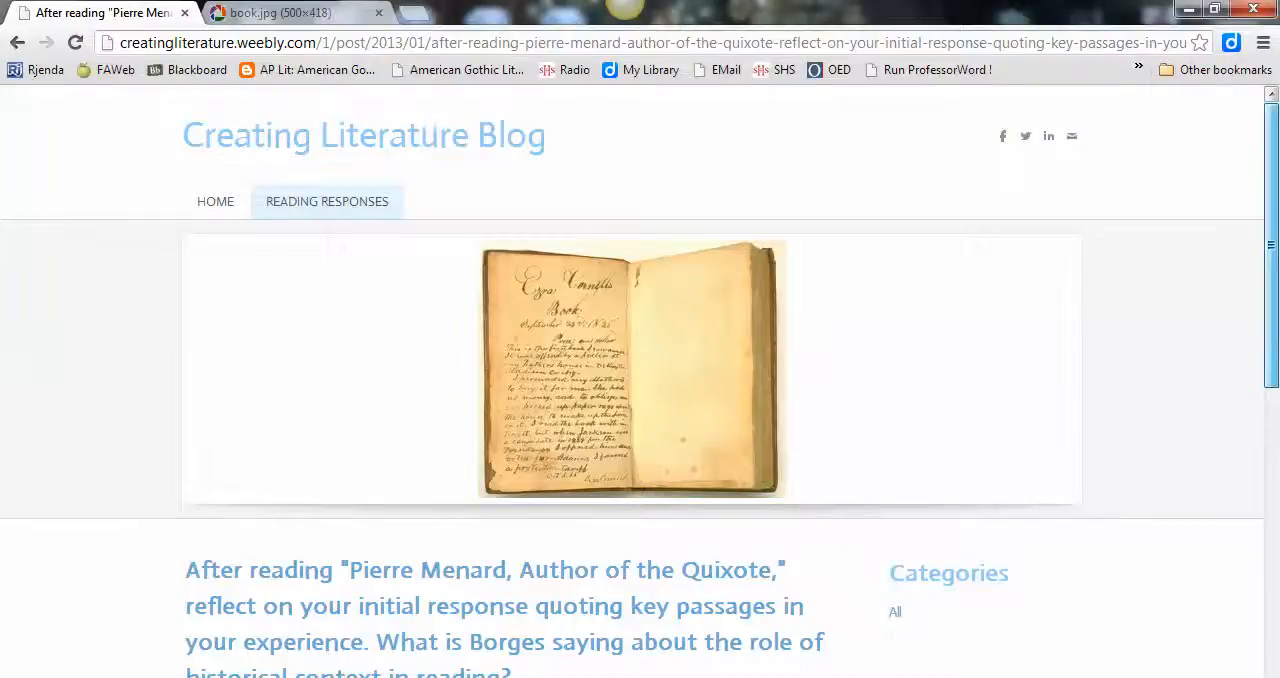
{"action": "scroll", "coordinate": [640, 380], "scroll_direction": "down", "scroll_amount": 10}
{"action": "scroll", "coordinate": [640, 380], "scroll_direction": "up", "scroll_amount": 10}
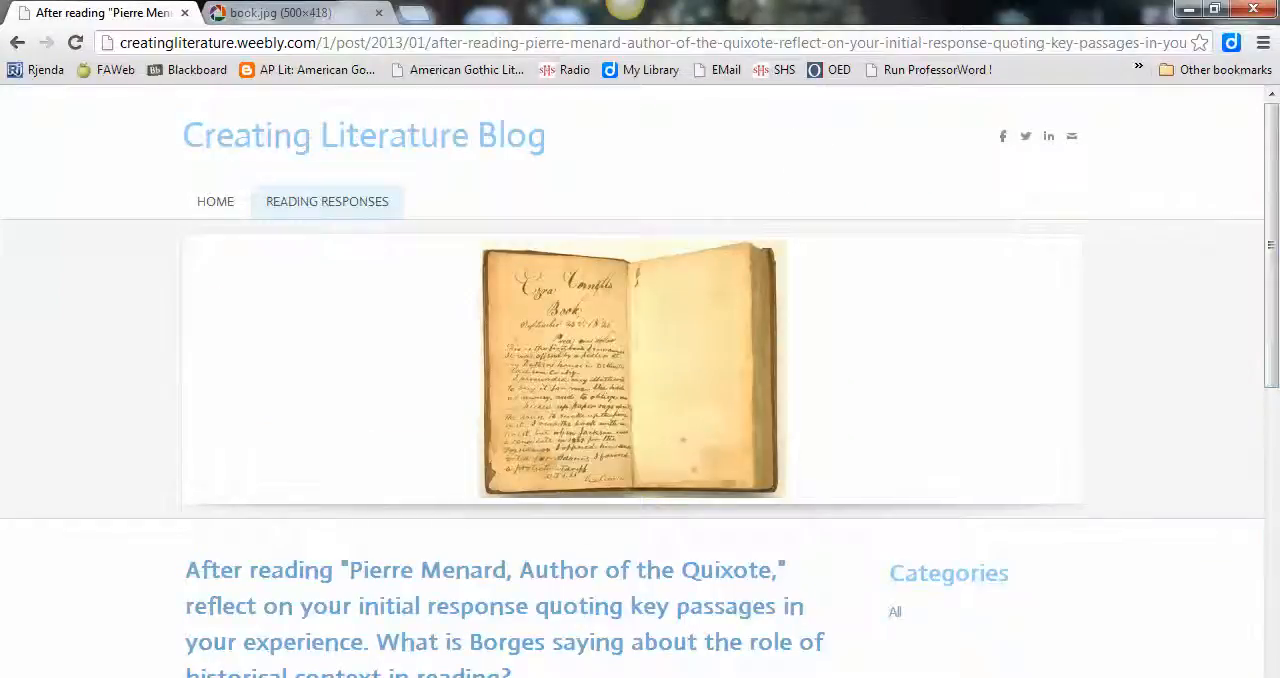
{"action": "left_click", "coordinate": [215, 201]}
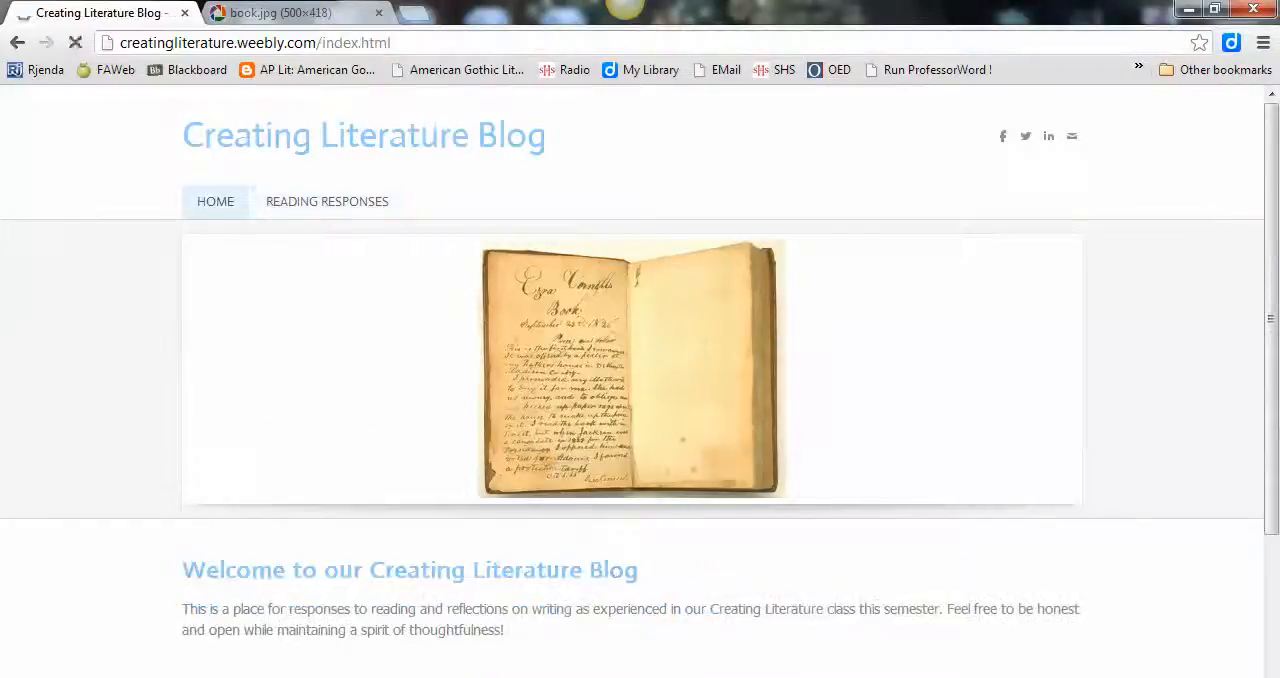